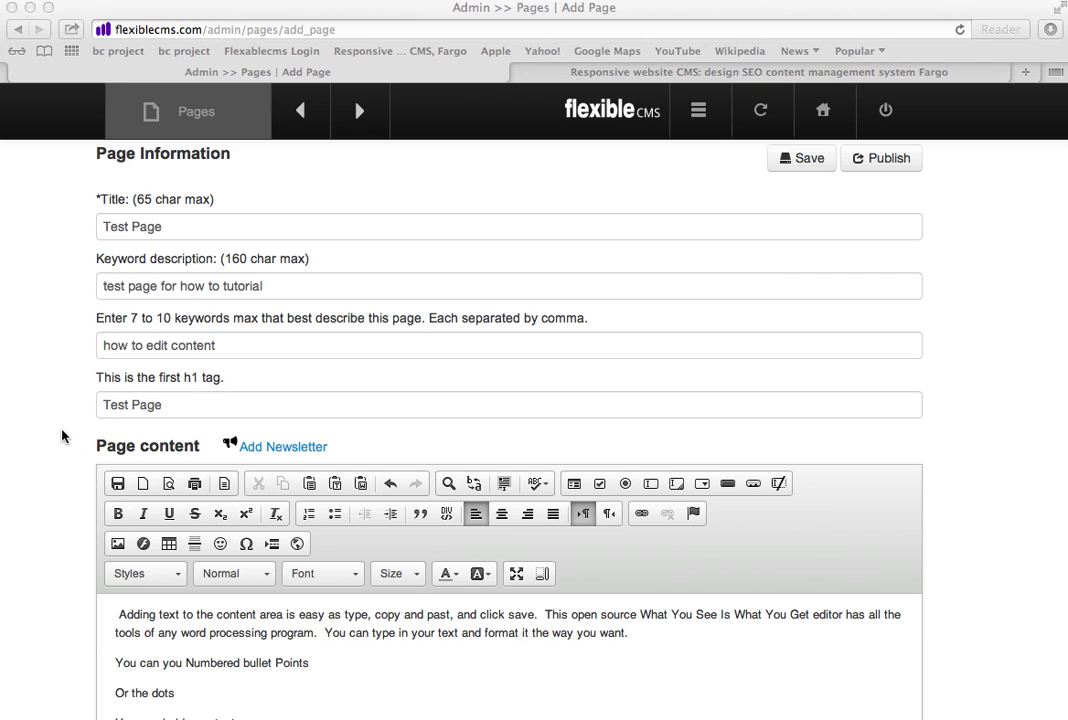
Insert the word "type" at the beginning of the first paragraph in the page content.
scroll(61, 436, down, 3)
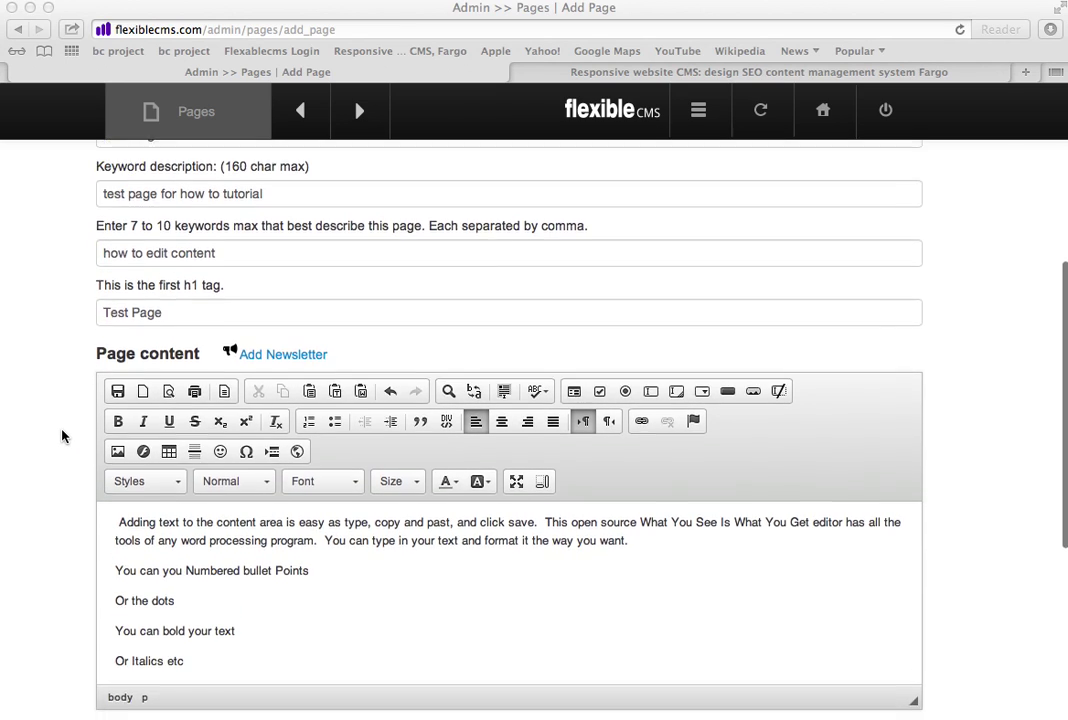
scroll(61, 436, down, 1)
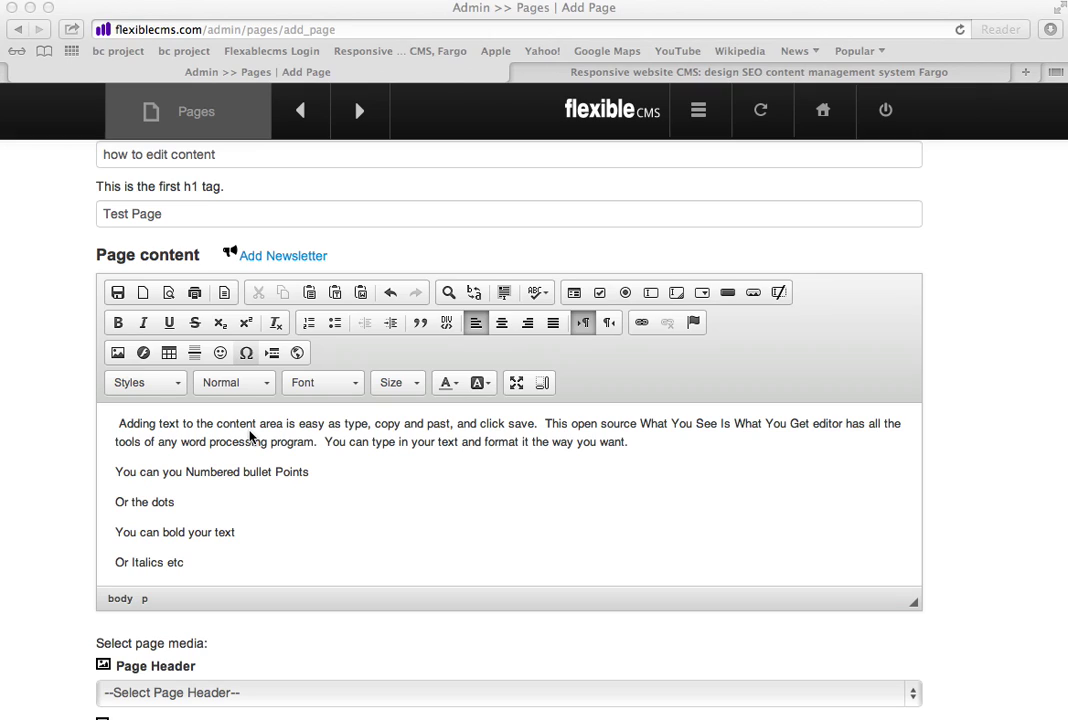
click(118, 430)
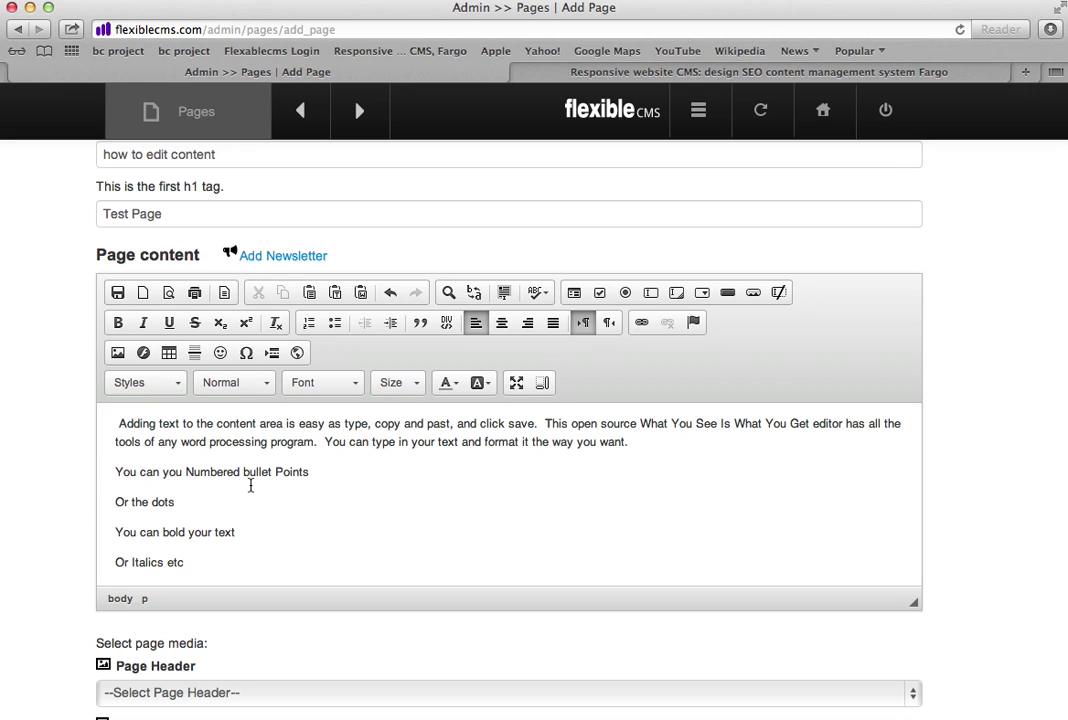
text(type)
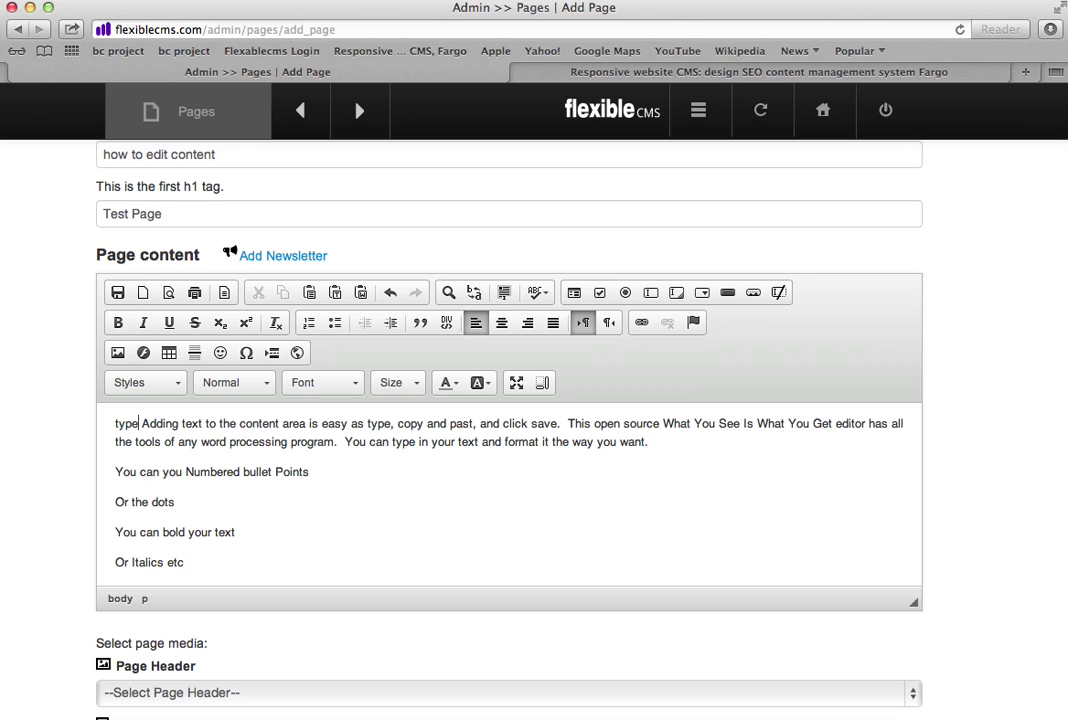
Try centred, right and justified alignment on the first paragraph, and return it to left alignment.
click(115, 427)
click(505, 324)
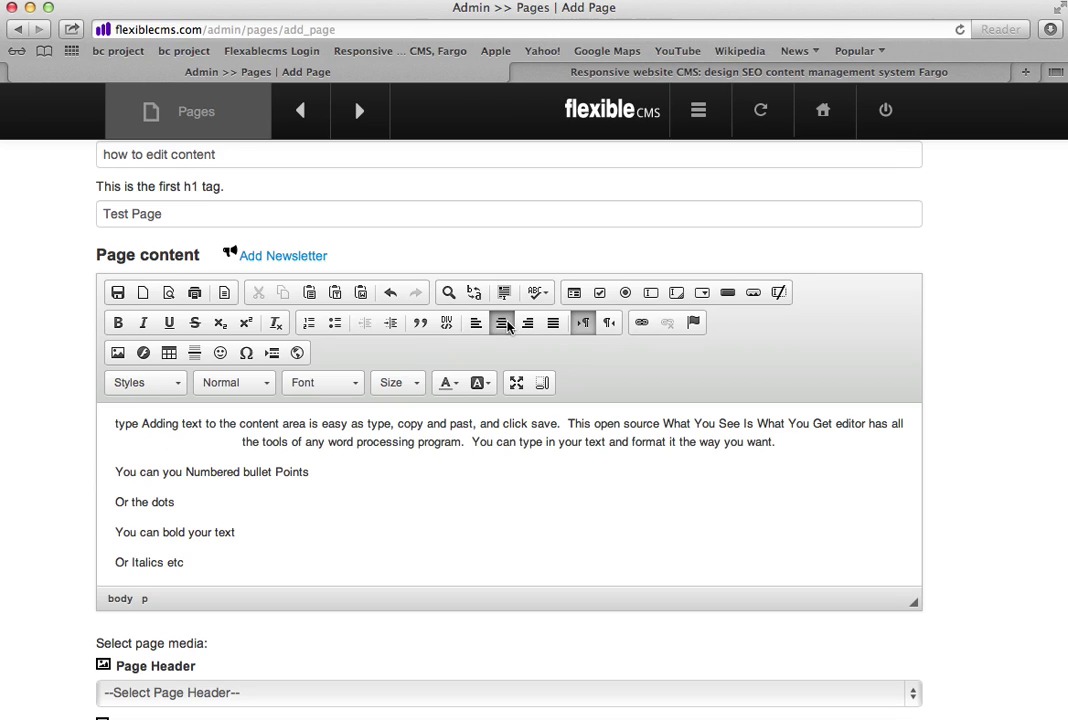
click(529, 324)
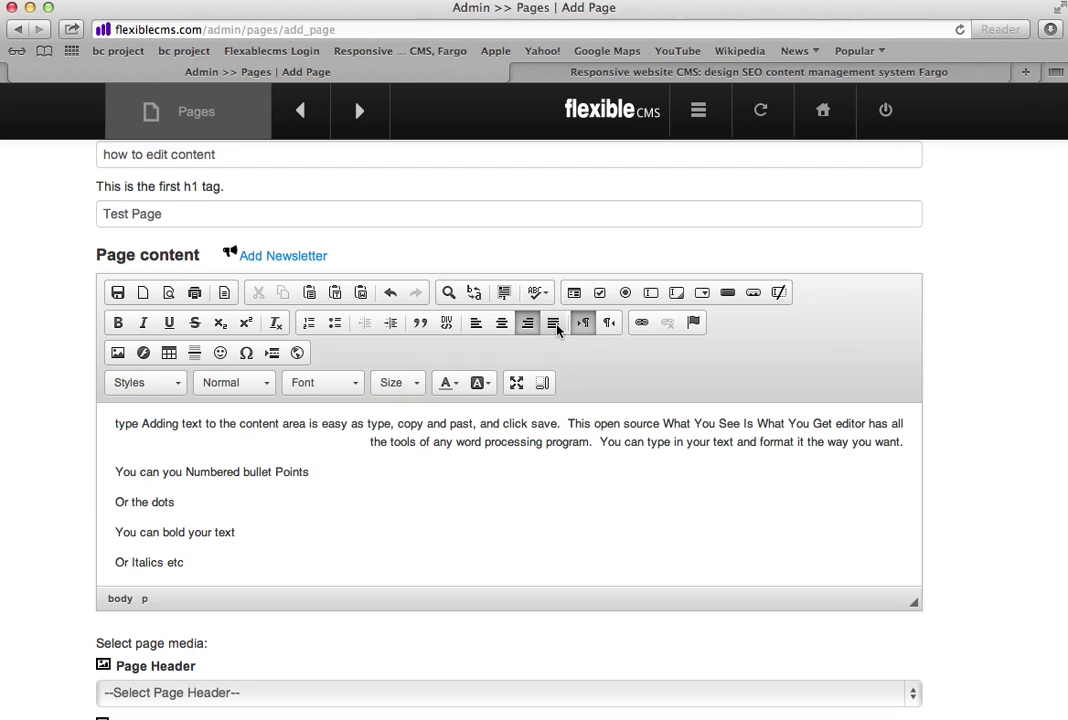
click(555, 326)
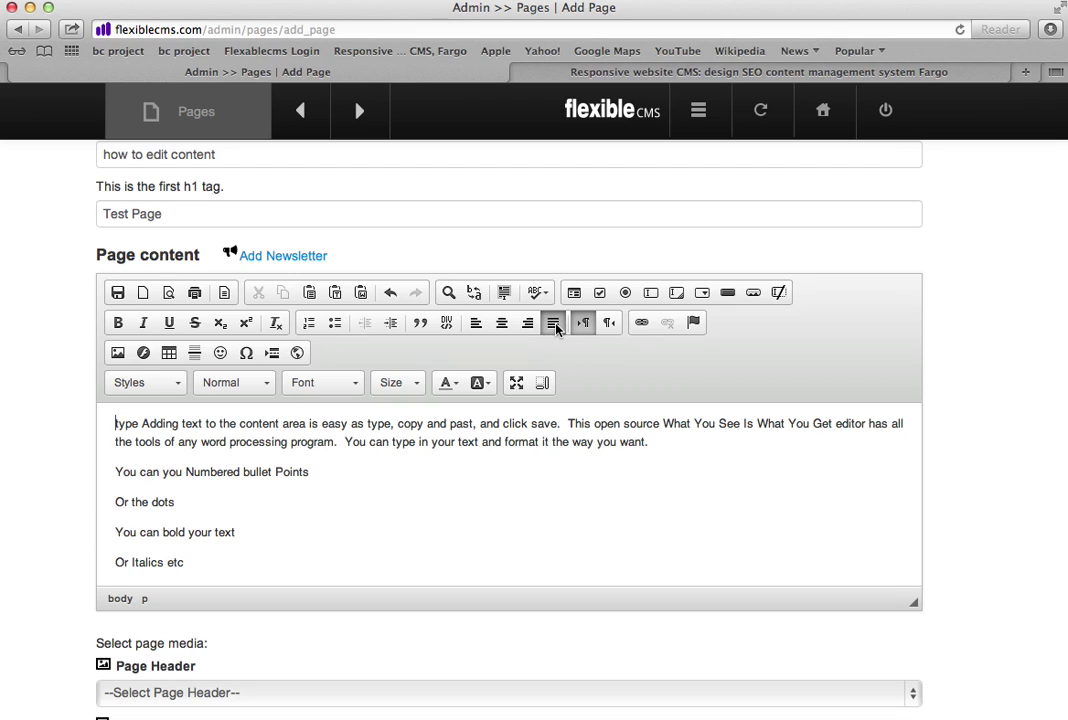
click(476, 324)
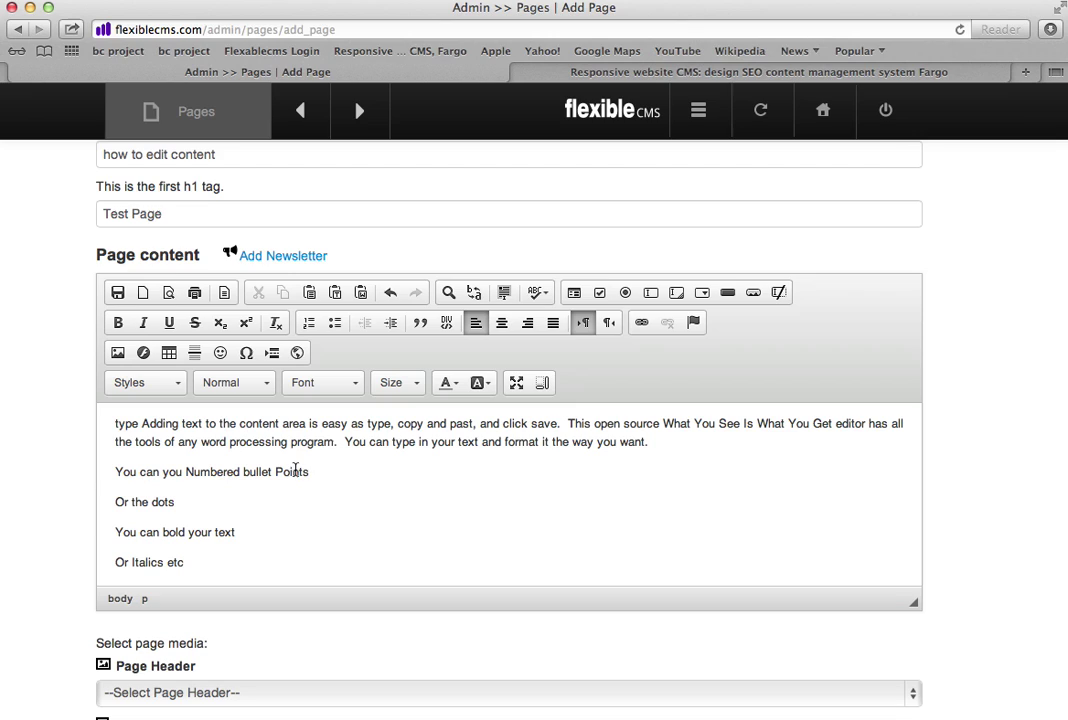
Add a numbered list with the items "step one" and "step two" below the line "You can you Numbered bullet Points".
click(314, 471)
key(Return)
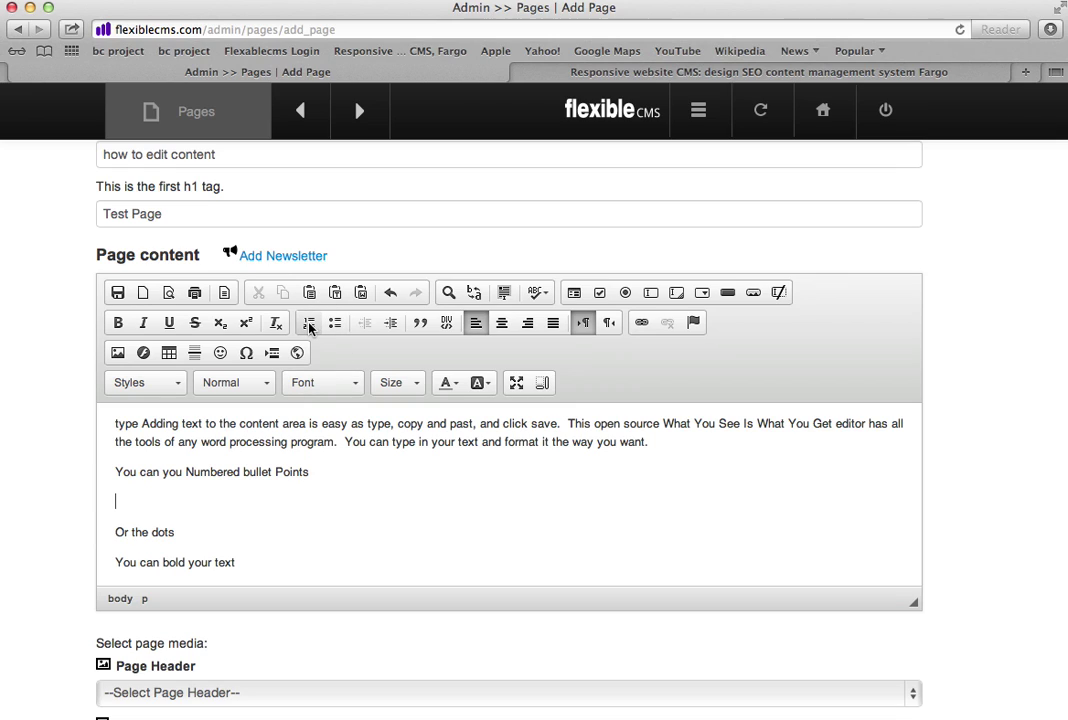
click(309, 323)
text(step)
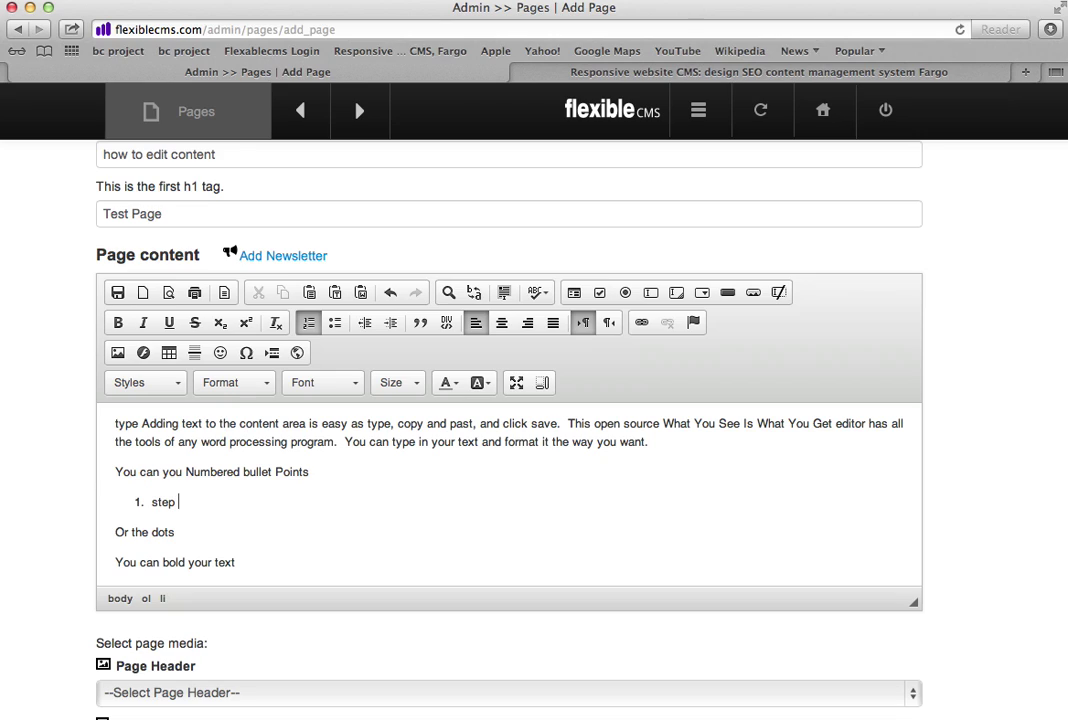
text( one)
key(Return)
text(ste)
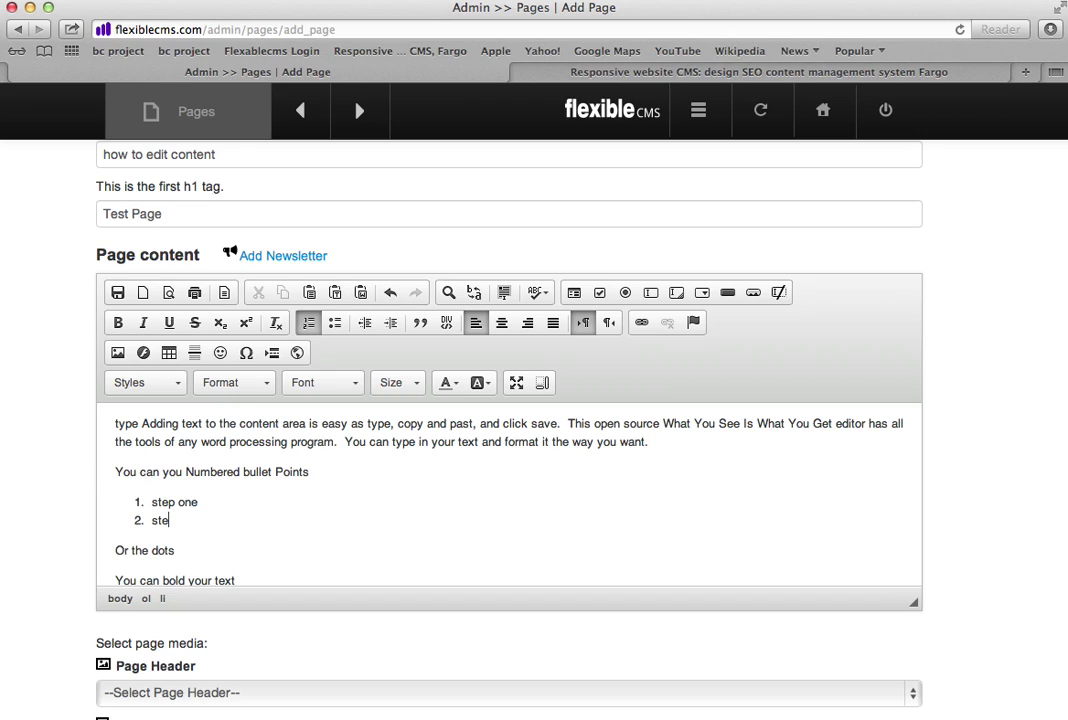
text(p two)
Add a bulleted list with the item "step one" below the line "Or the dots".
click(192, 551)
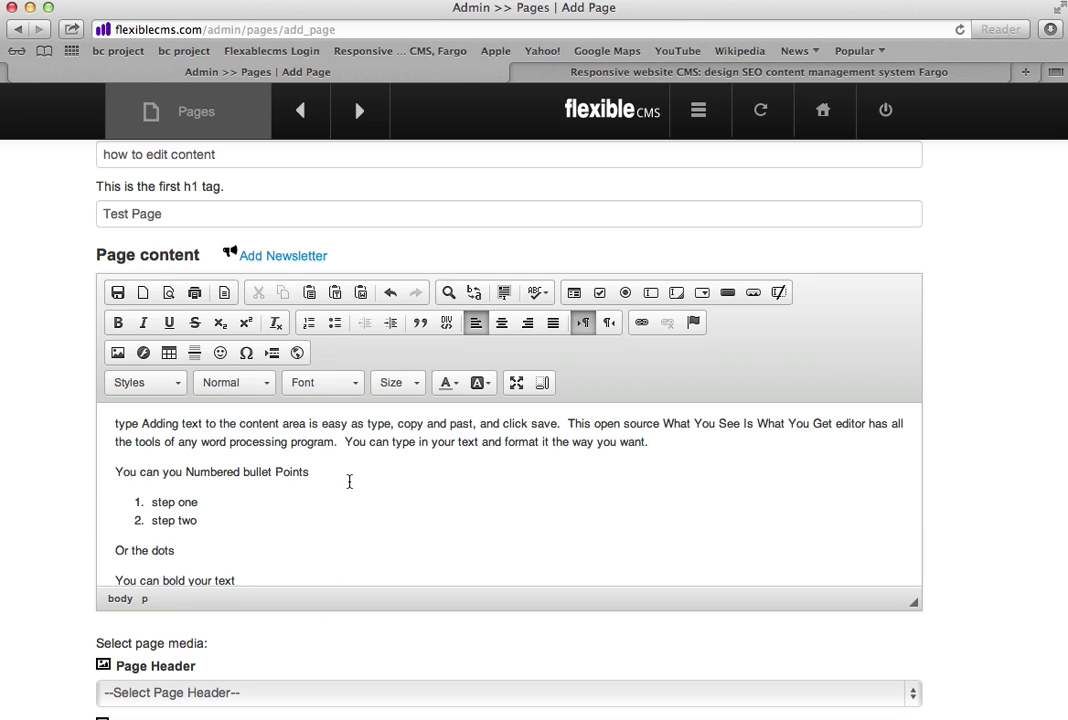
key(Return)
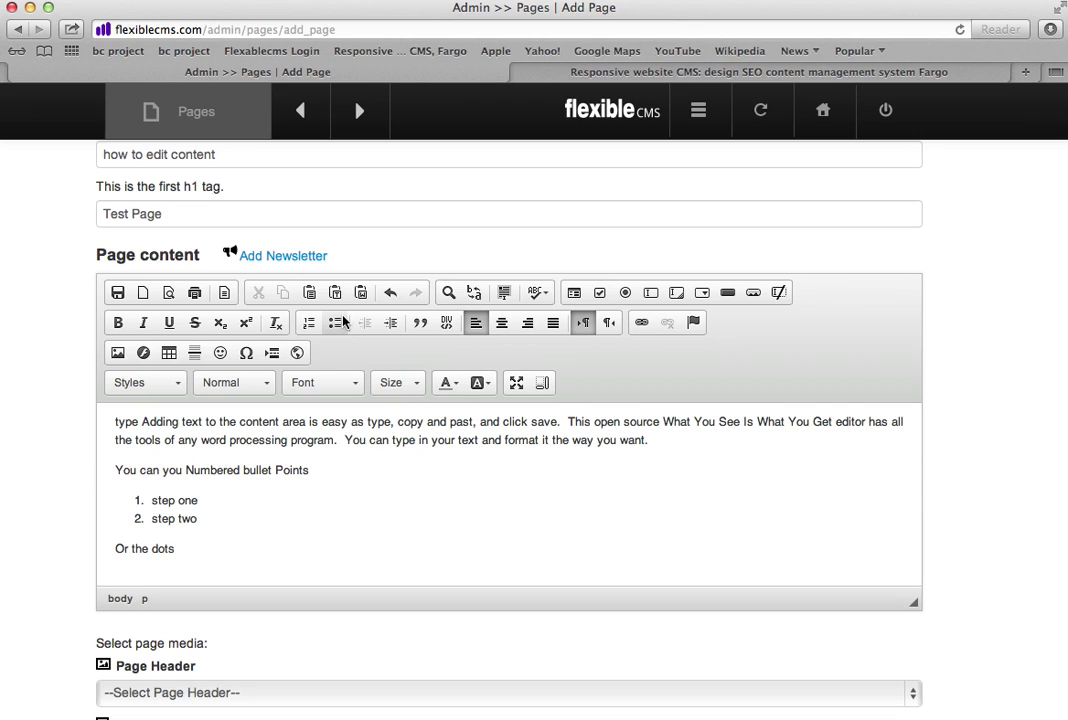
click(334, 329)
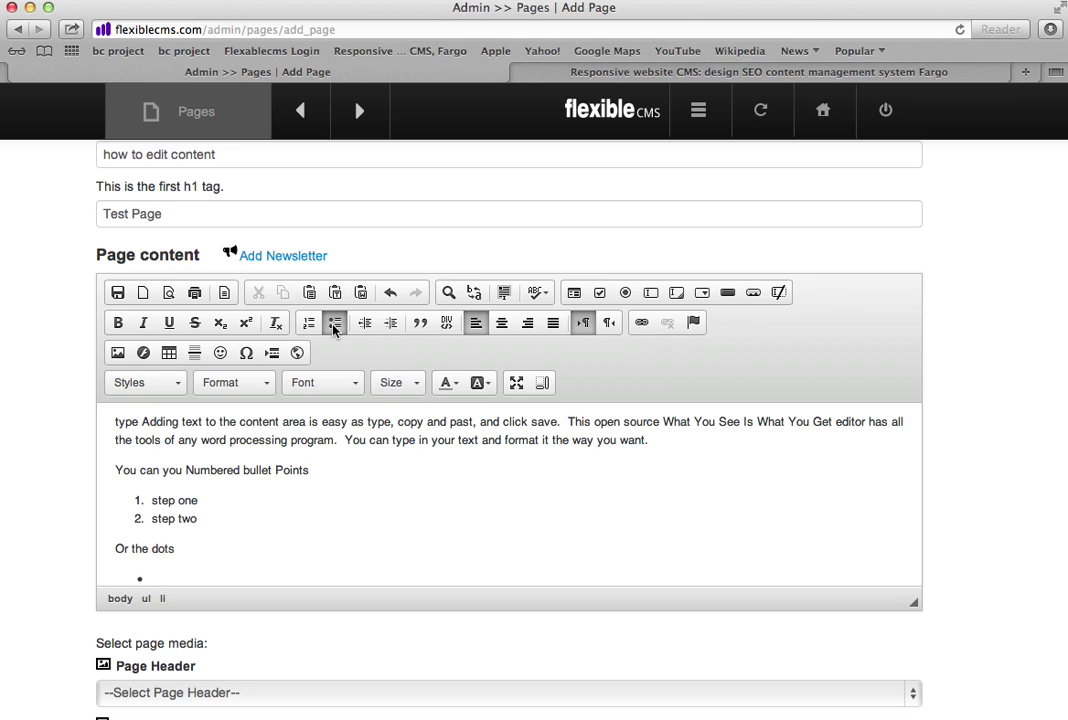
text(step one)
Enlarge the content editing area vertically and make the line "You can bold your text" bold.
click(915, 614)
drag(915, 614, 931, 705)
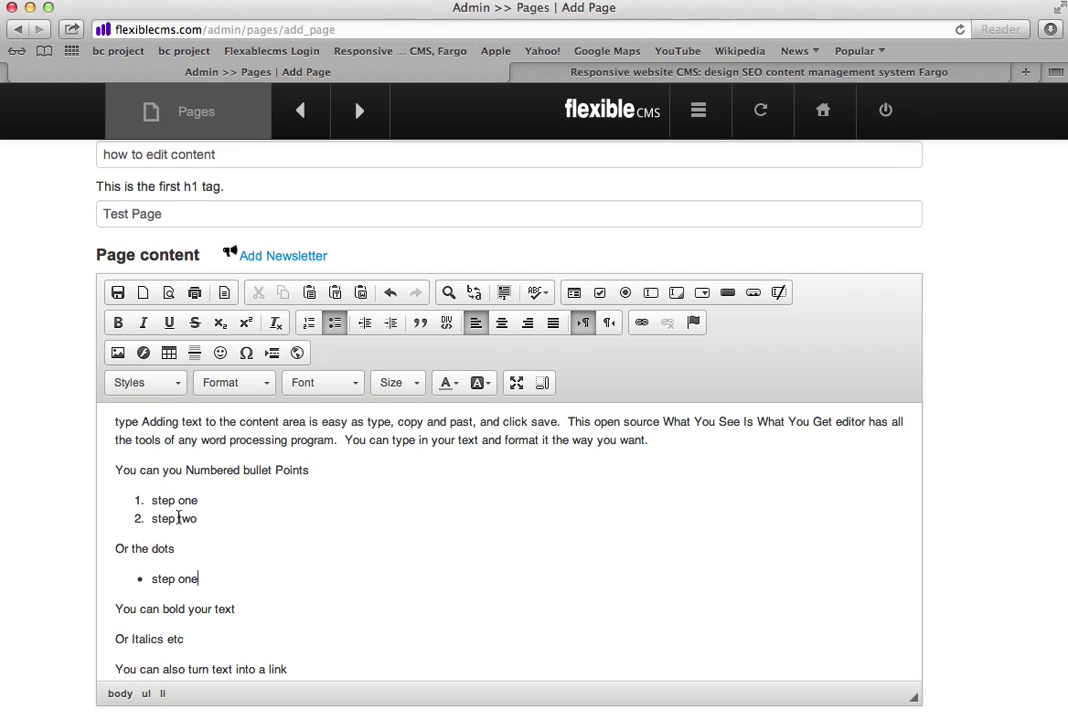
click(237, 608)
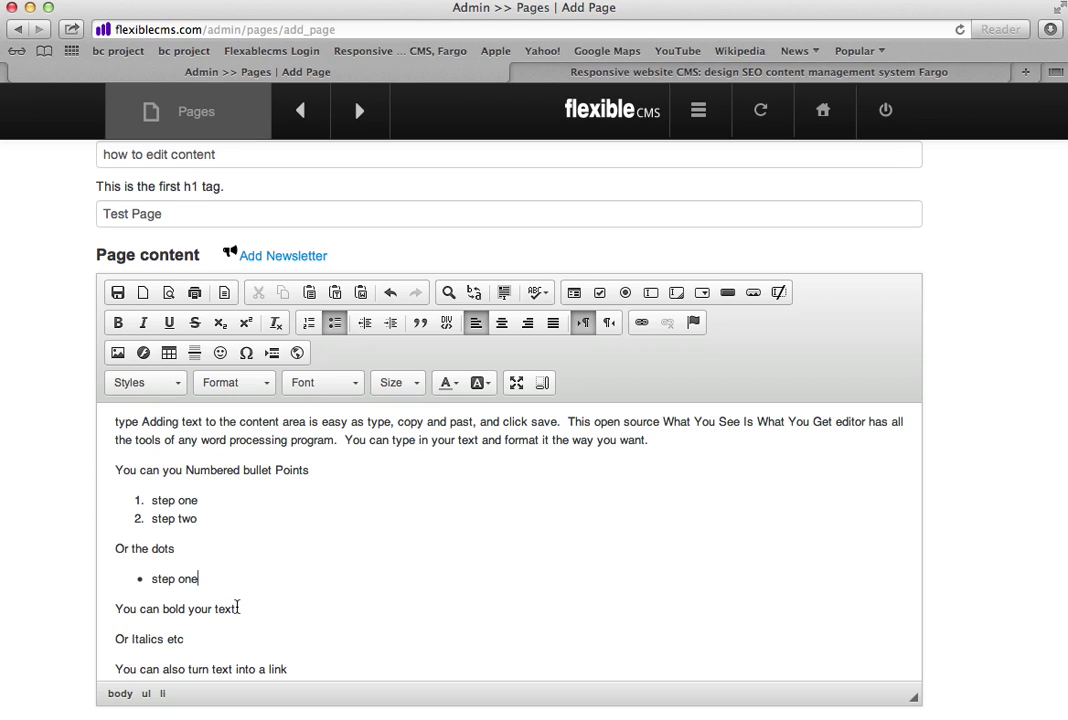
click(111, 608)
drag(111, 608, 240, 608)
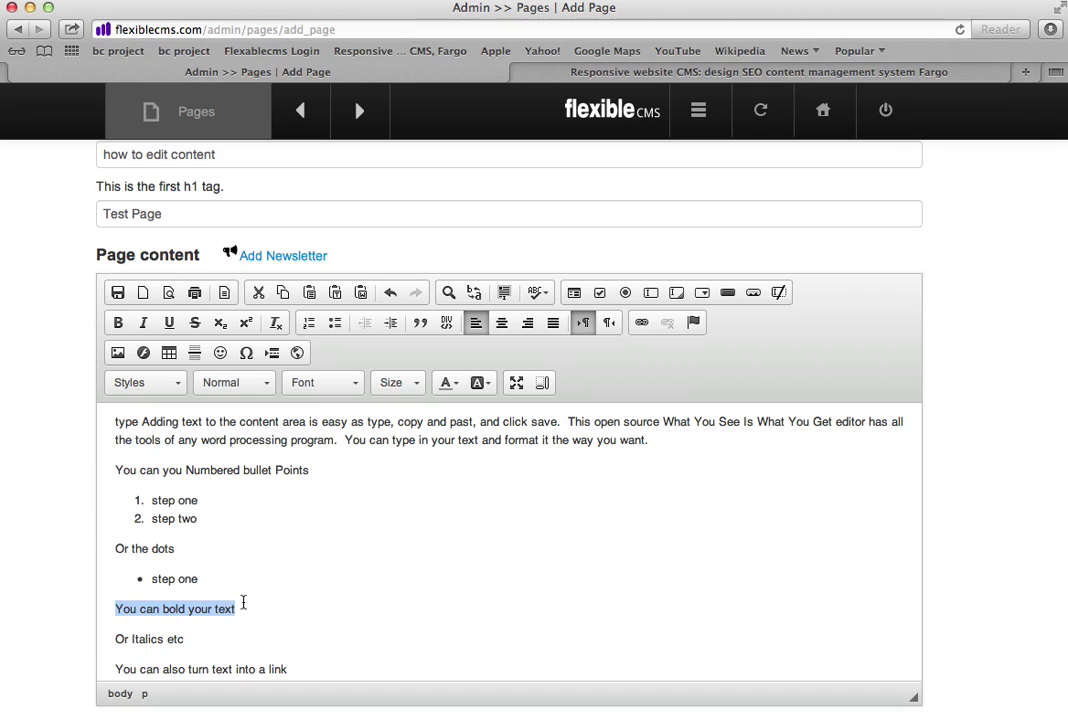
click(118, 324)
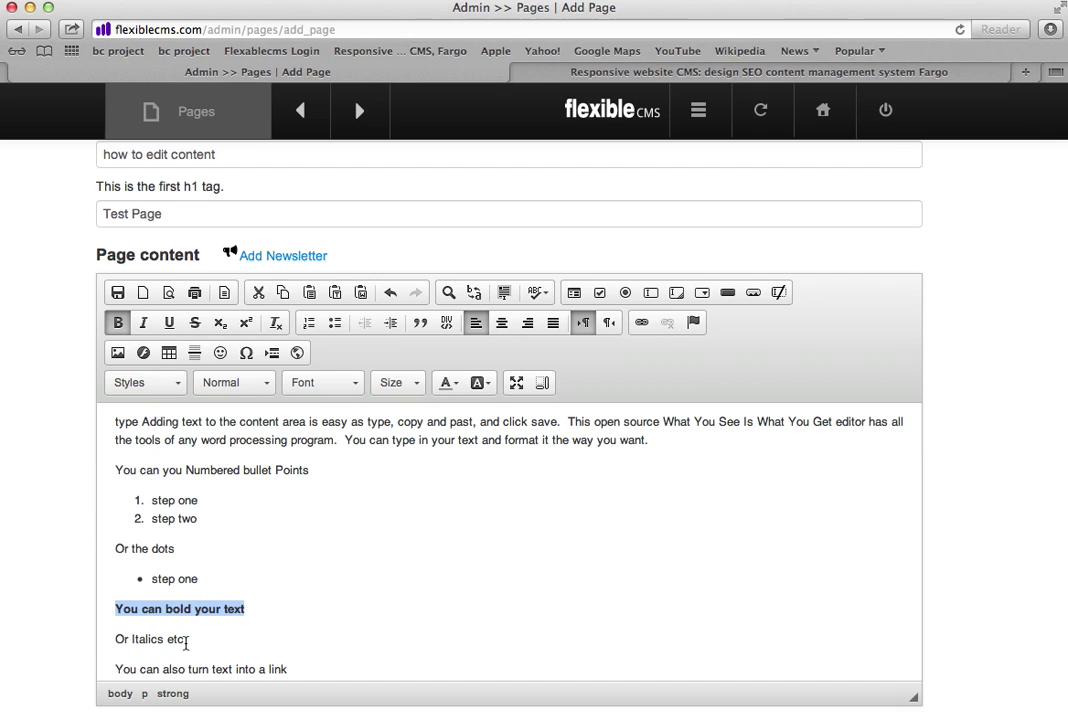
Italicize the word "Italics" and underline the word "etc" in the line "Or Italics etc".
drag(164, 639, 130, 637)
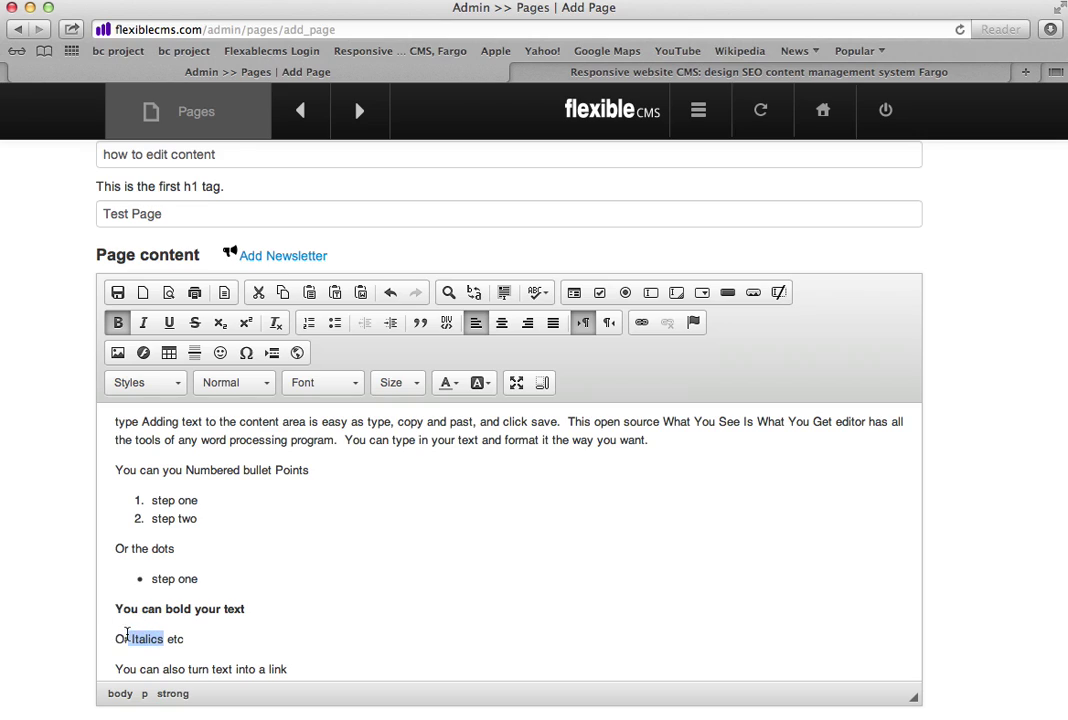
click(147, 326)
click(183, 639)
drag(183, 639, 168, 639)
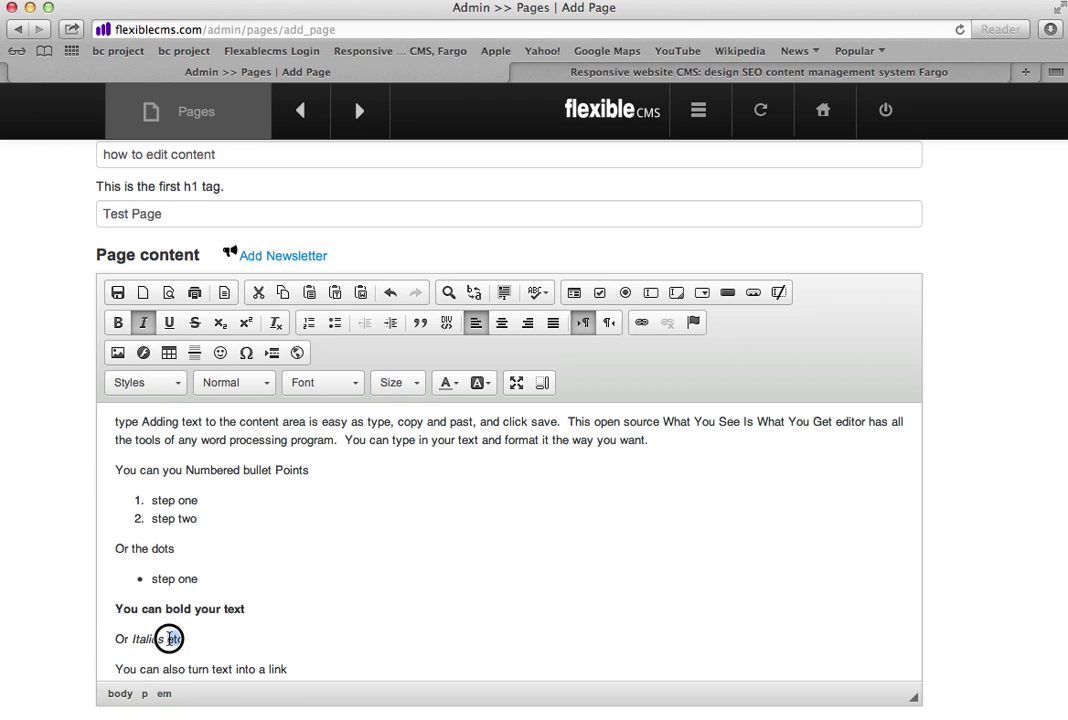
click(169, 322)
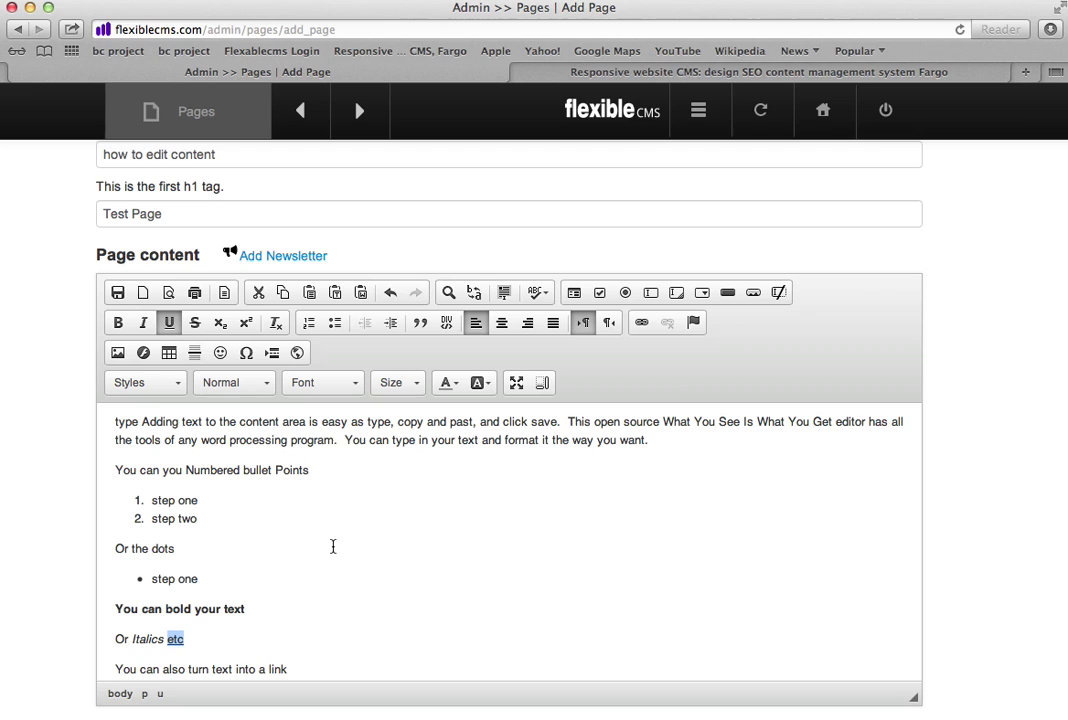
scroll(333, 546, down, 5)
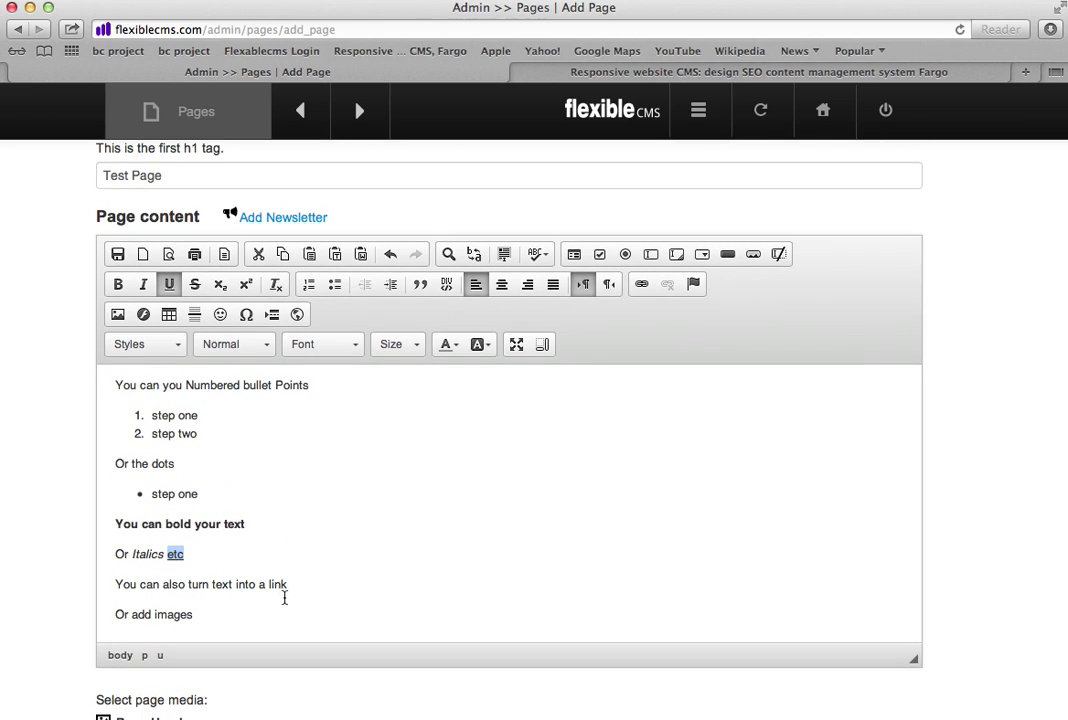
drag(291, 584, 268, 585)
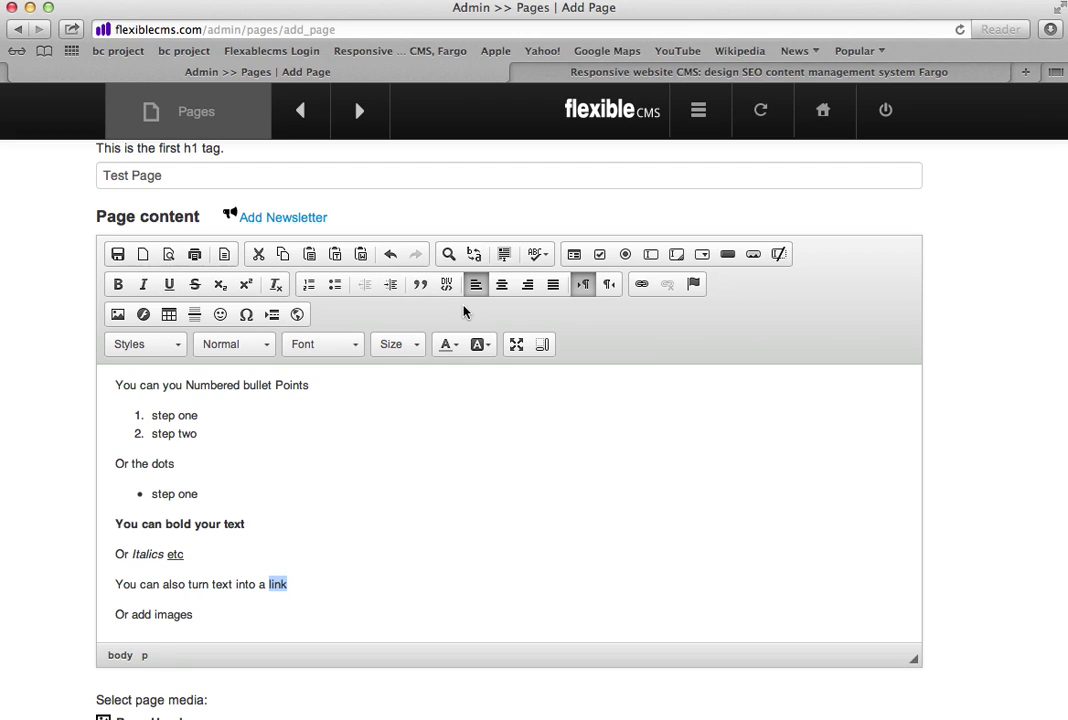
click(642, 285)
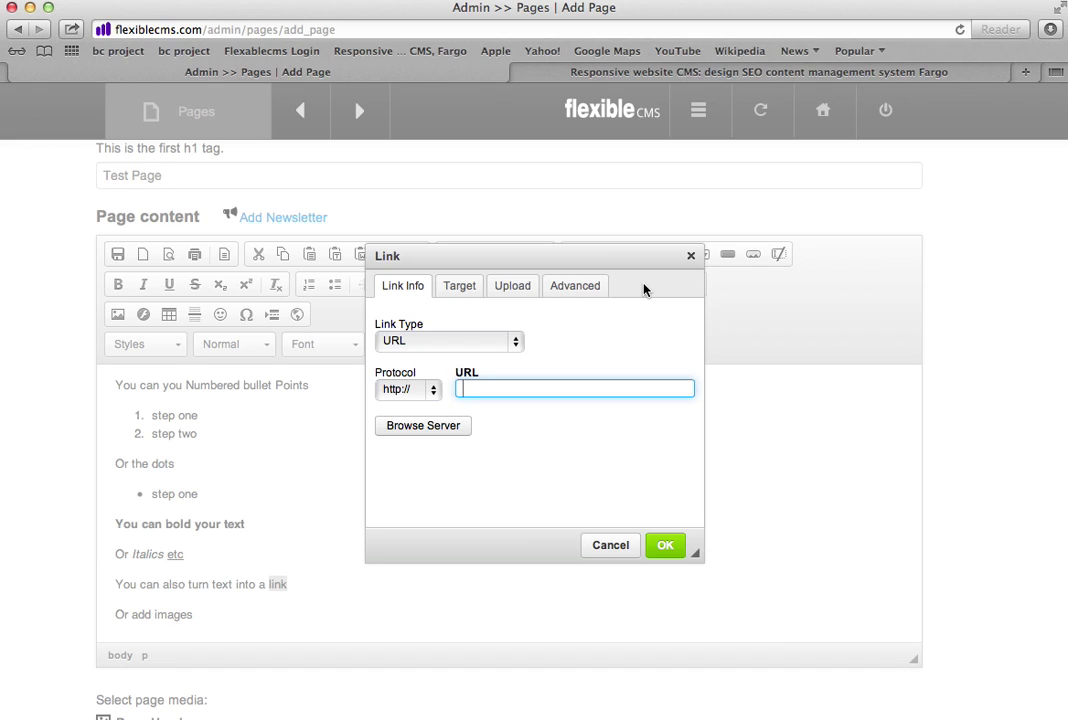
text(hee)
key(BackSpace)
key(BackSpace)
text(tt)
text(p://)
text(fle)
text(xiblecm)
text(s.com)
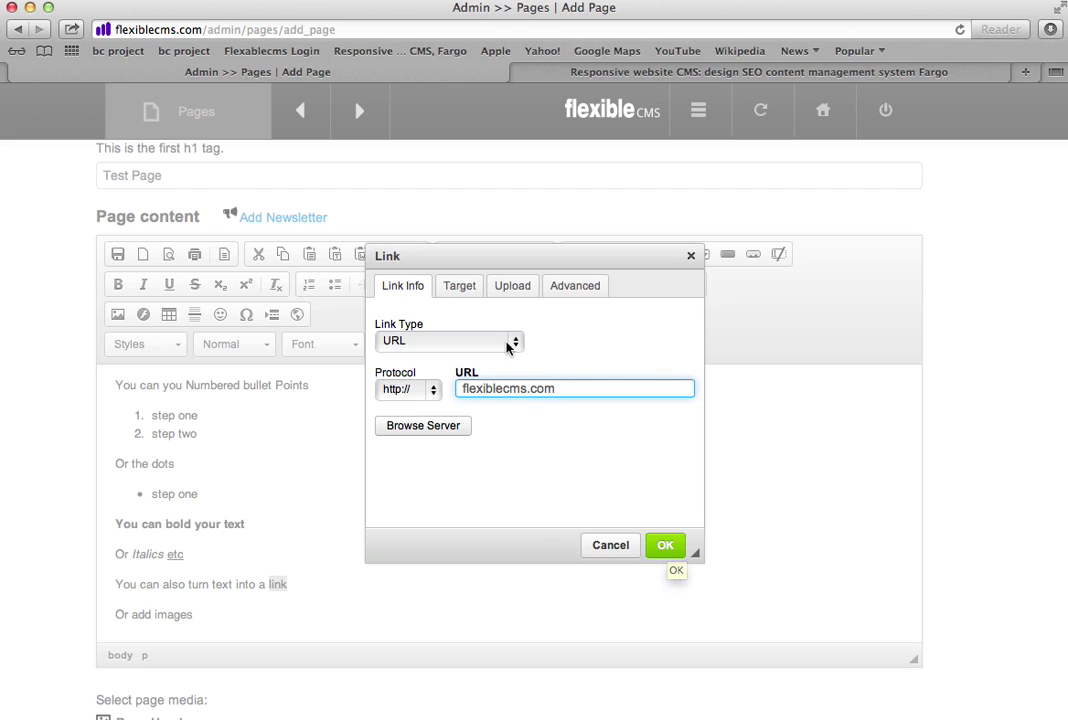
Set the link's target to New Window (_blank) and apply the link.
click(464, 292)
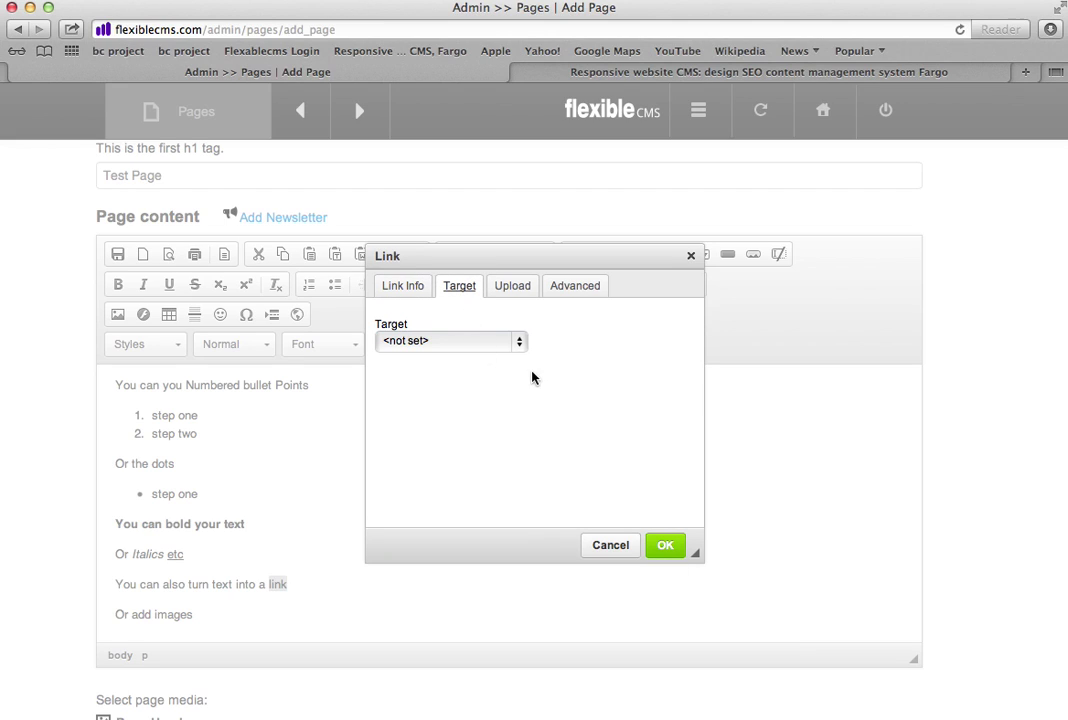
click(519, 343)
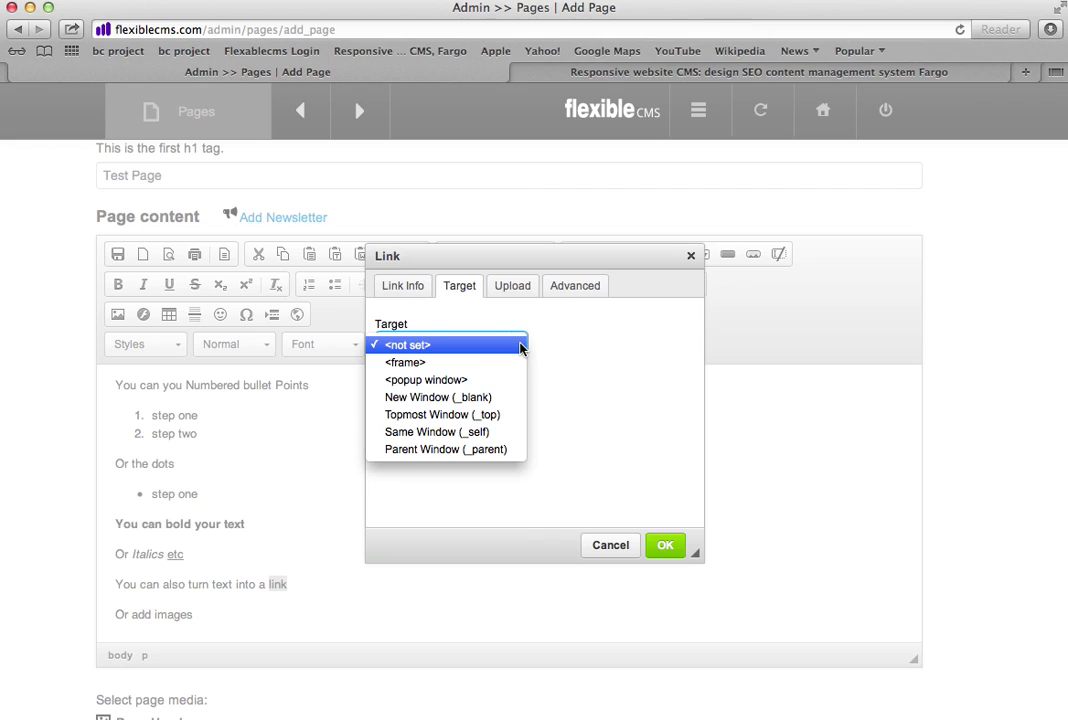
click(453, 403)
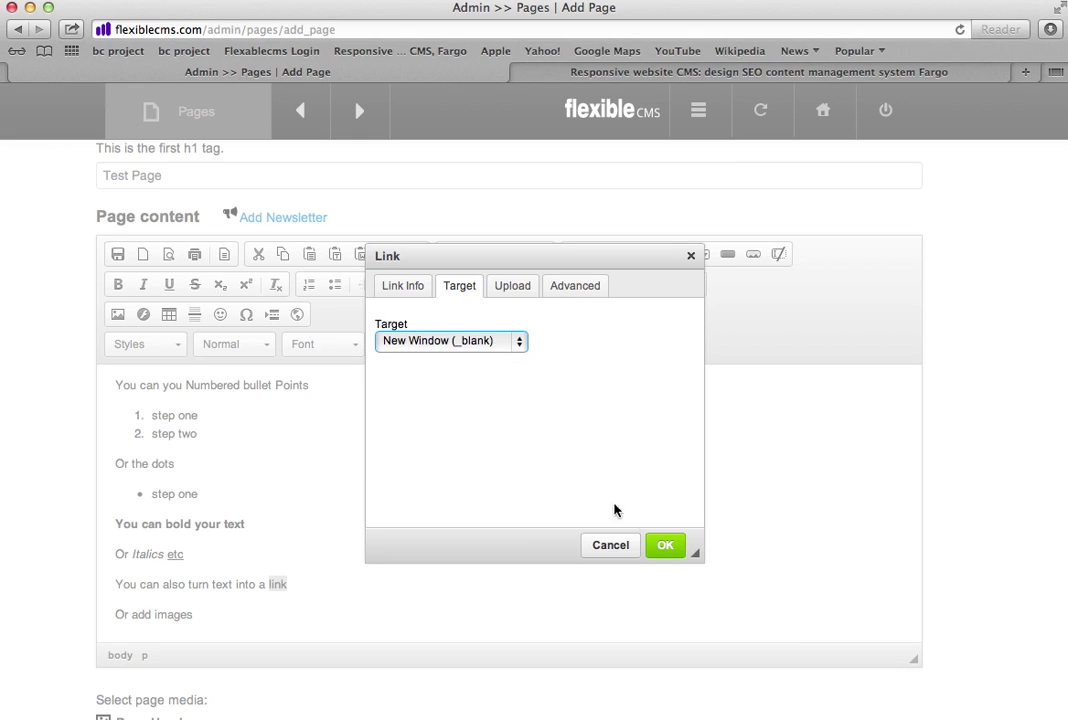
click(664, 548)
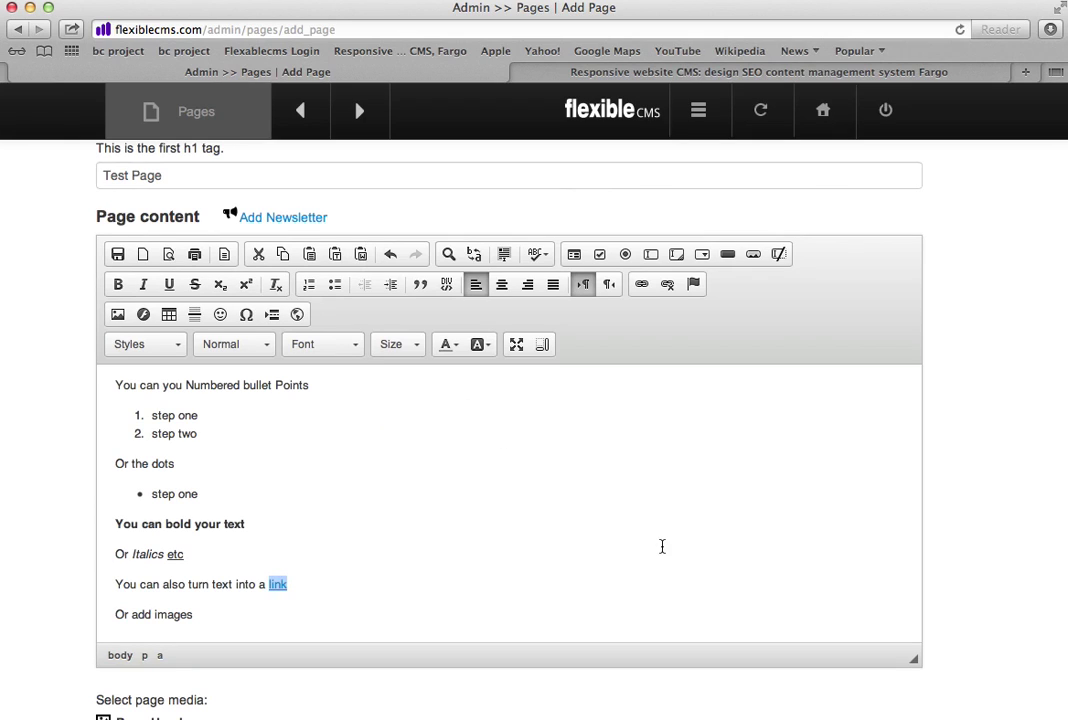
click(276, 590)
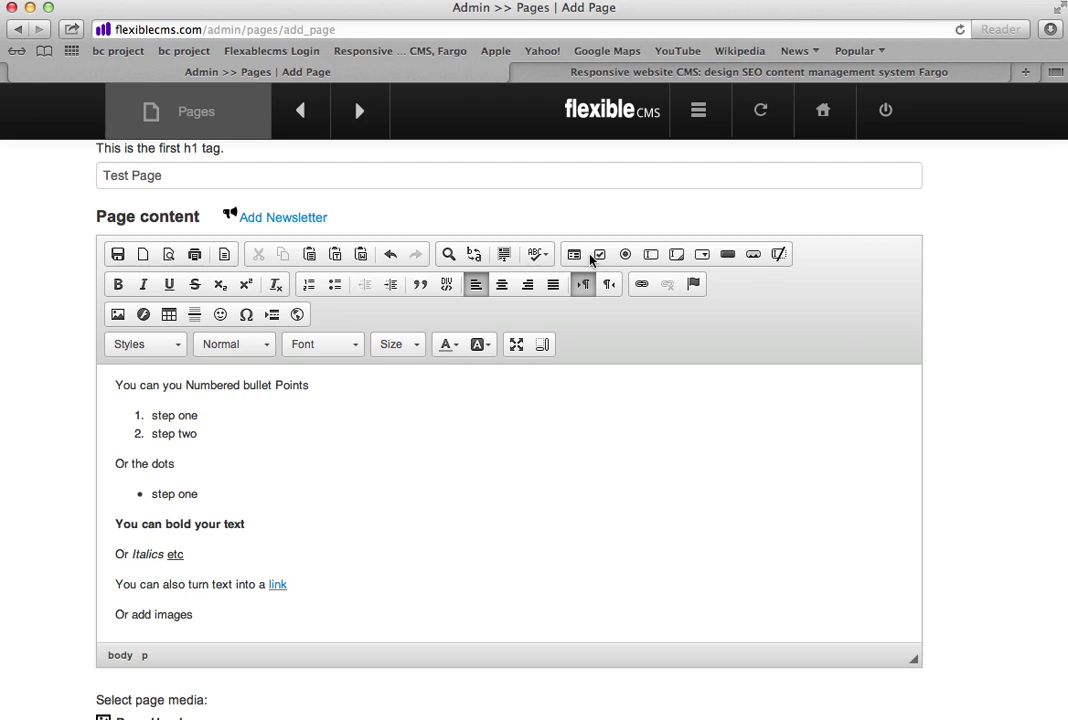
click(487, 345)
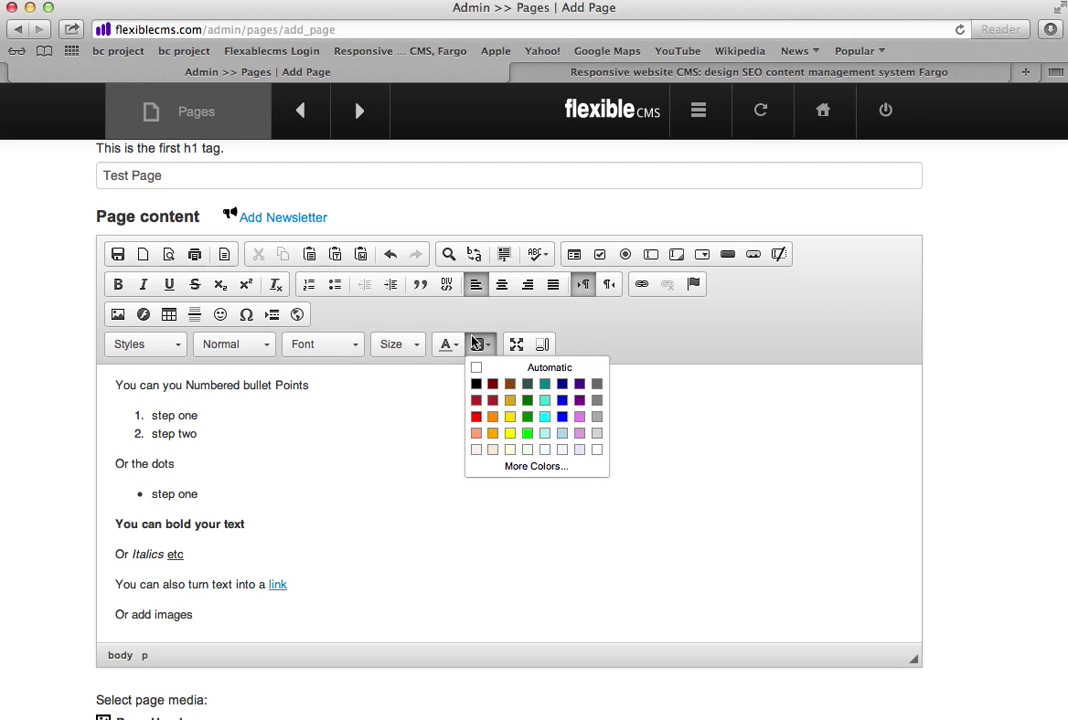
click(458, 348)
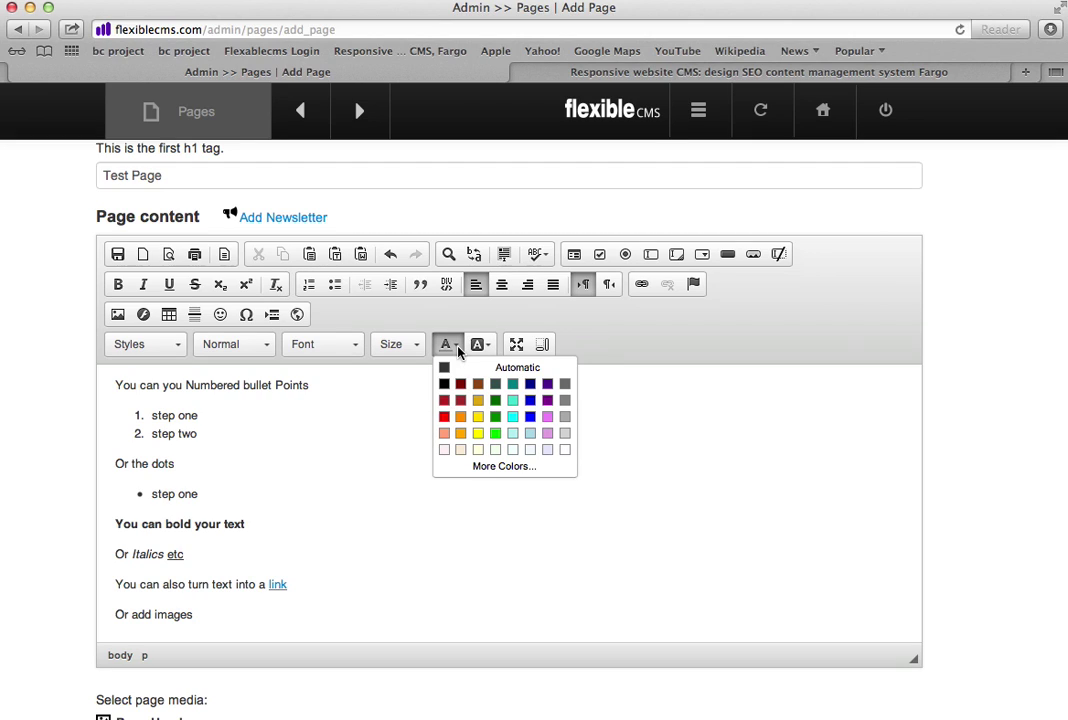
Start inserting an image before "Or add images" and upload IMG_0158.PNG from the flexiblecms folder to the server.
click(115, 614)
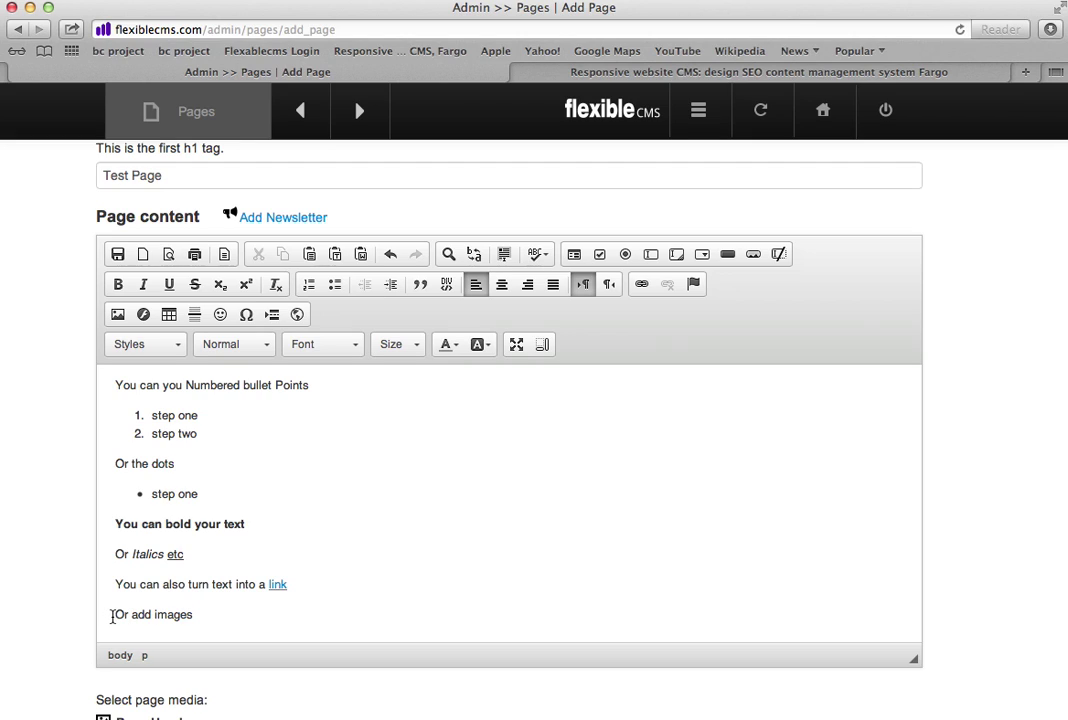
click(118, 315)
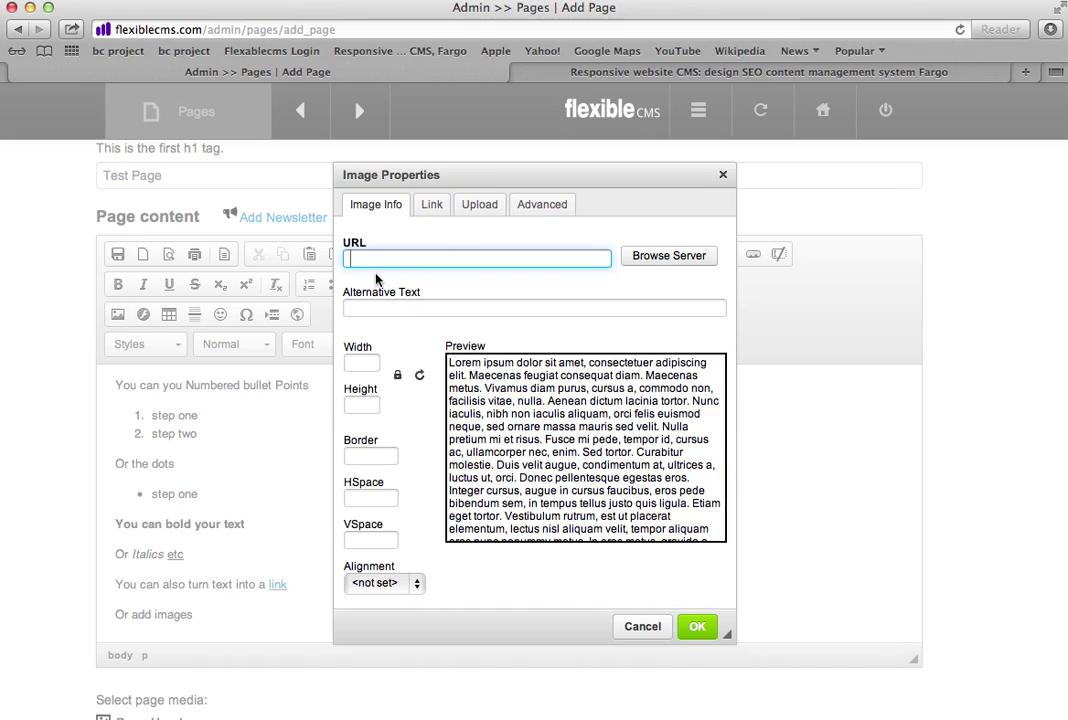
click(480, 206)
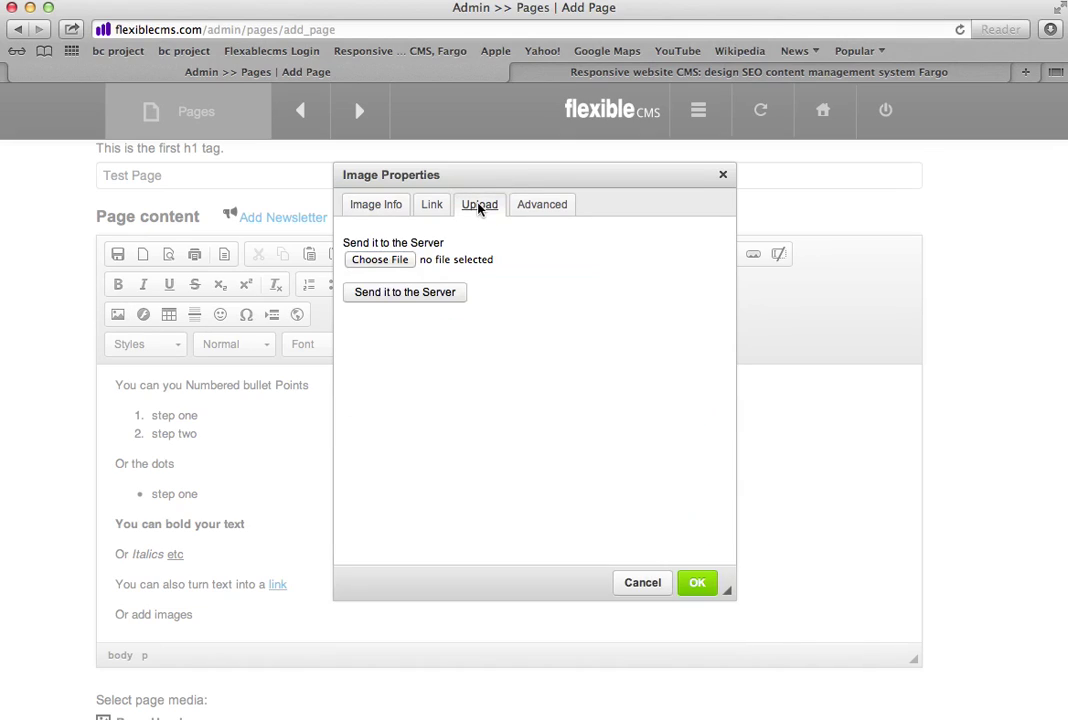
click(378, 262)
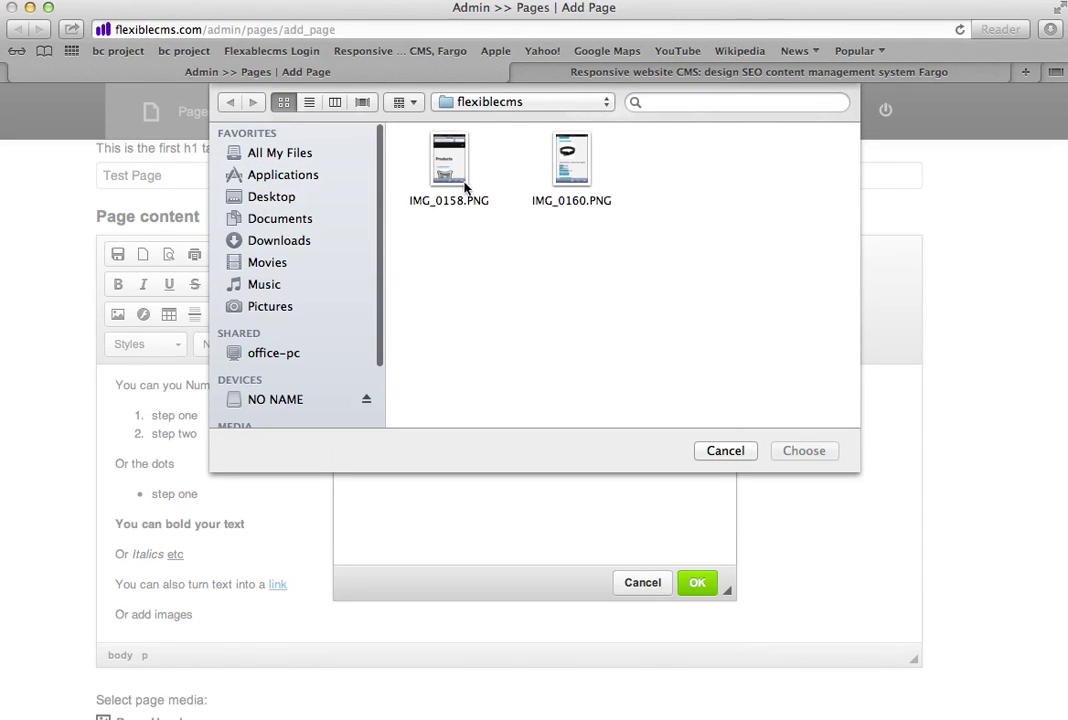
click(467, 166)
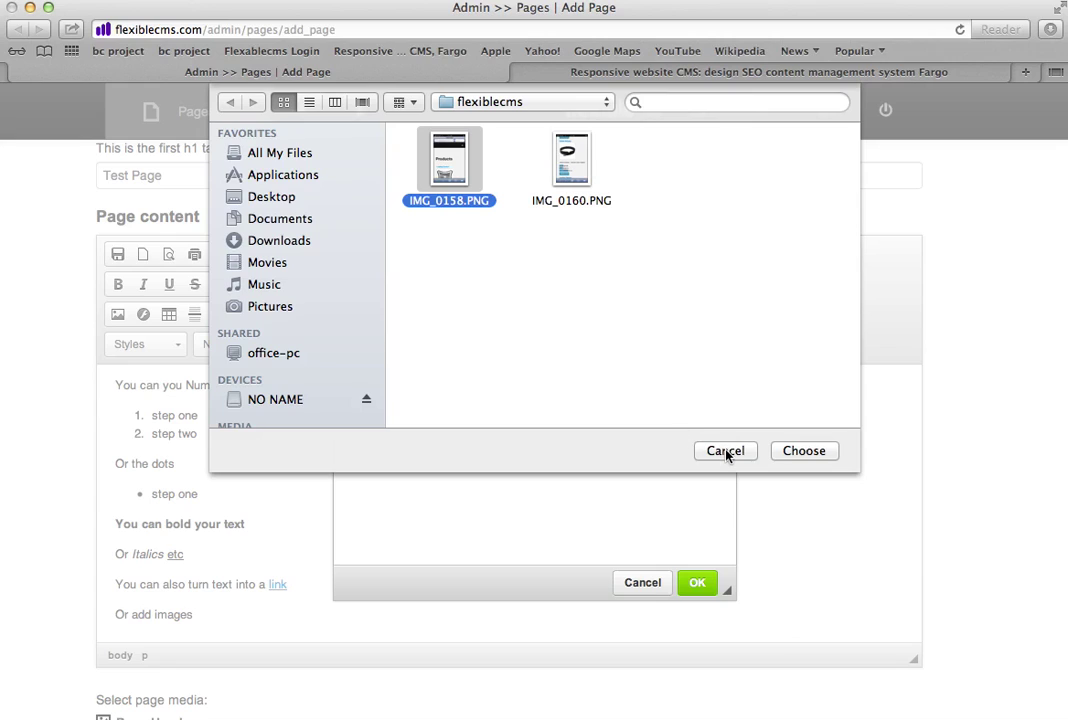
click(790, 451)
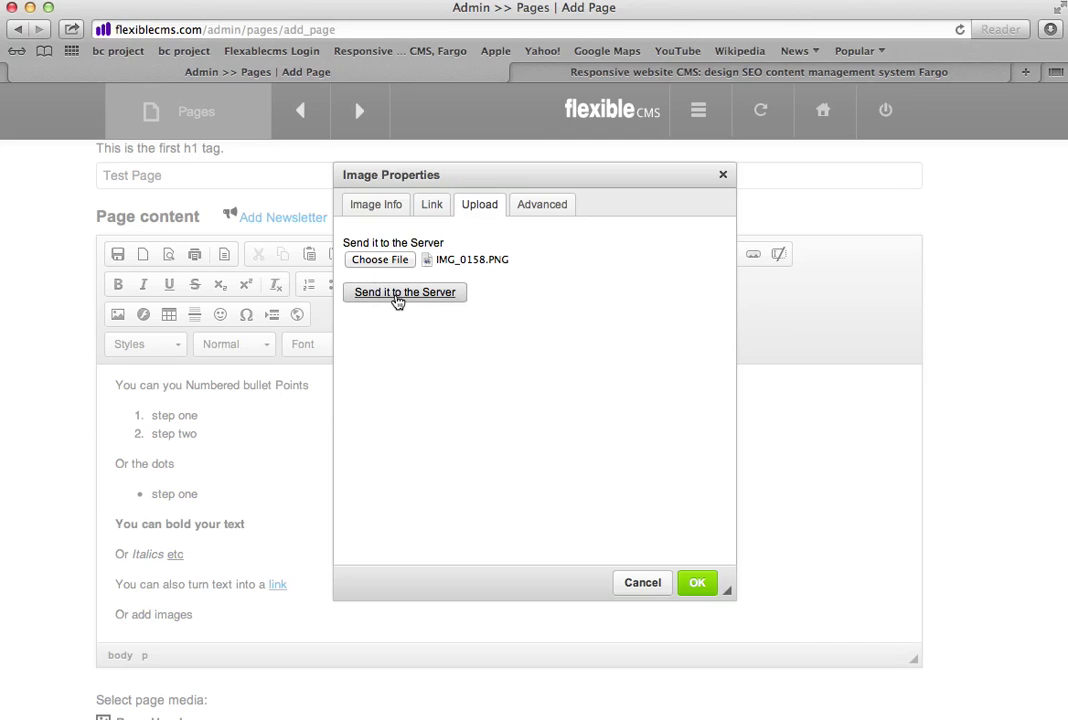
click(397, 300)
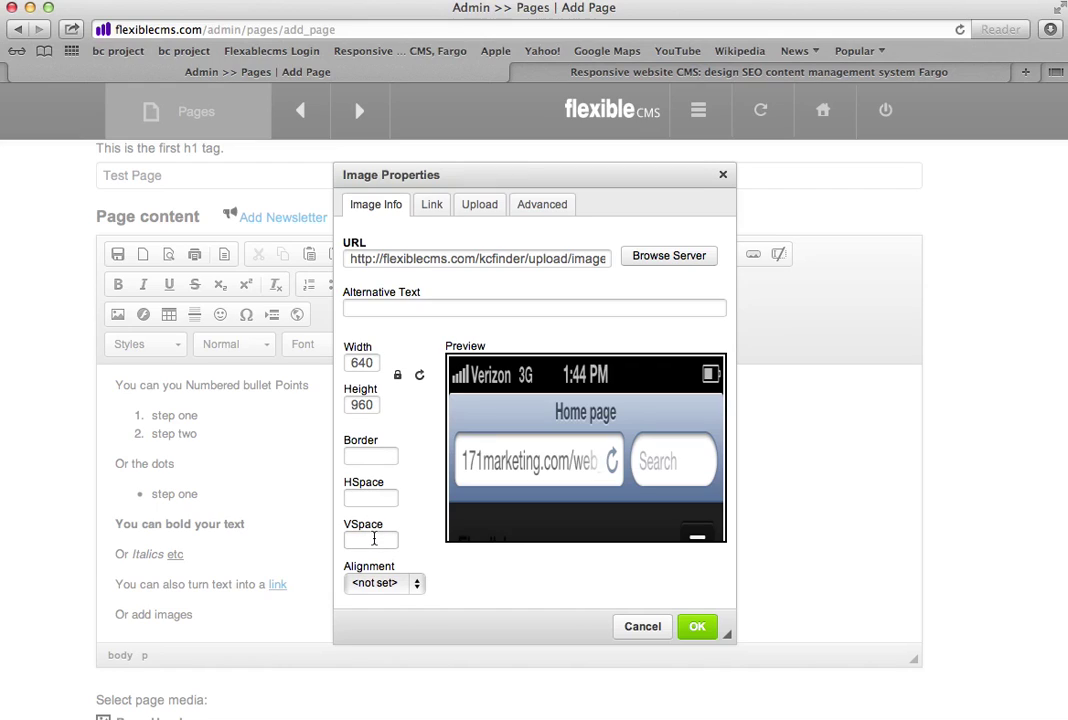
Set the uploaded image's alignment to Left and insert it into the page content.
click(417, 585)
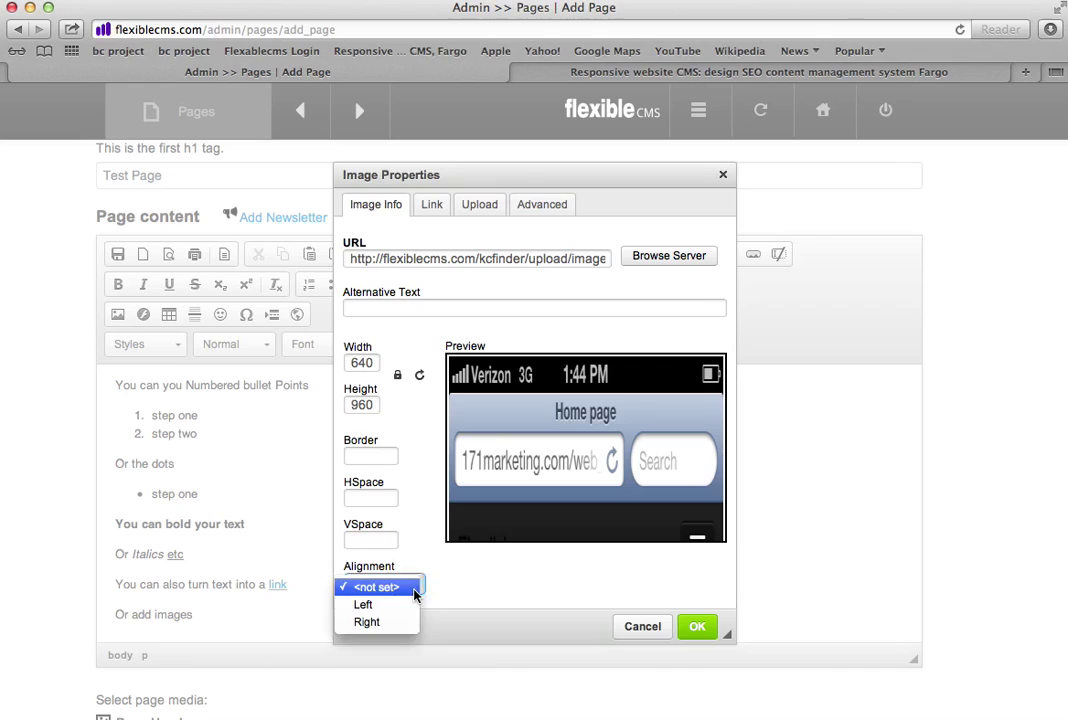
click(363, 604)
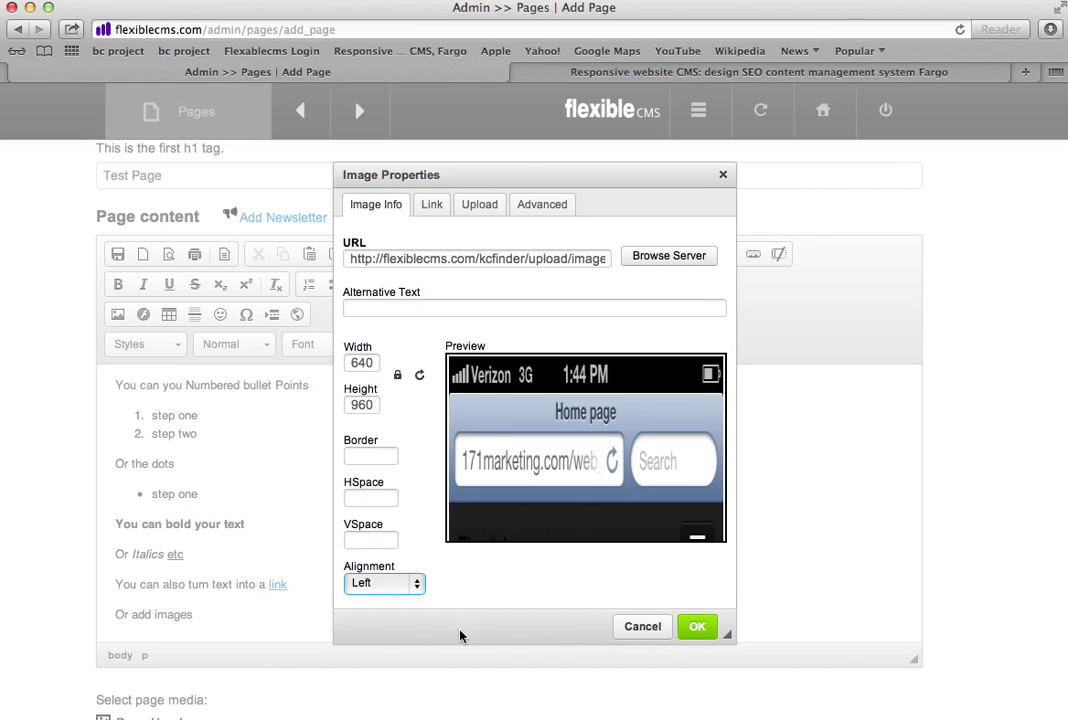
click(701, 630)
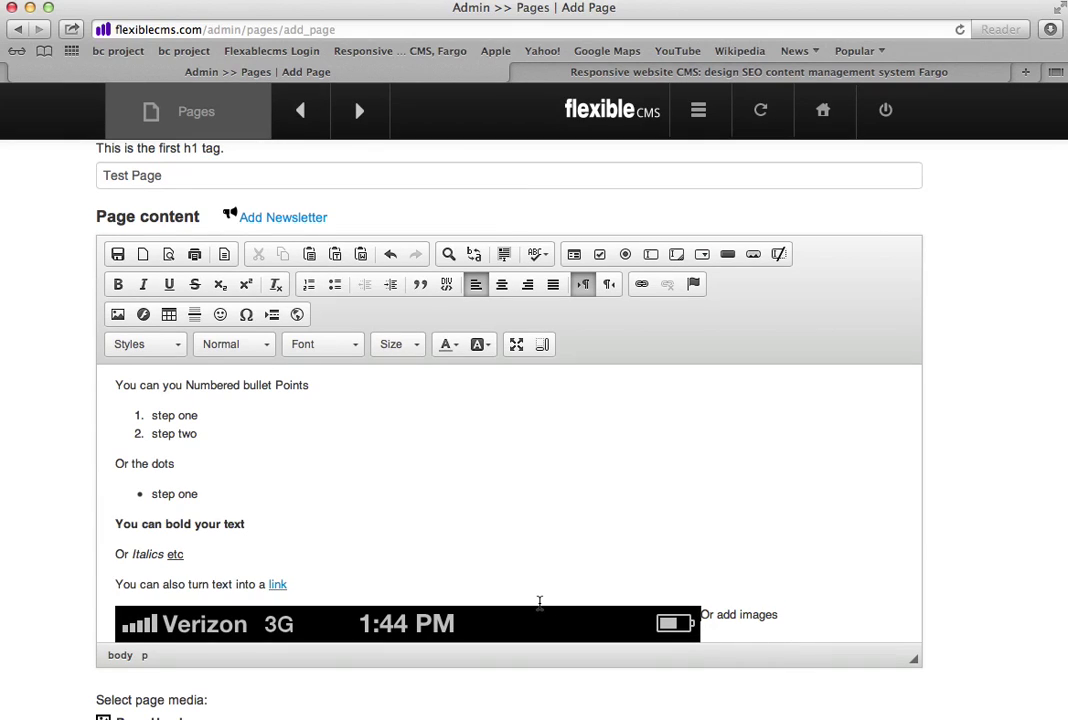
Continue the line "Or add images" beside the image with "keep typing to see that the text wraps around the image".
scroll(539, 605, down, 5)
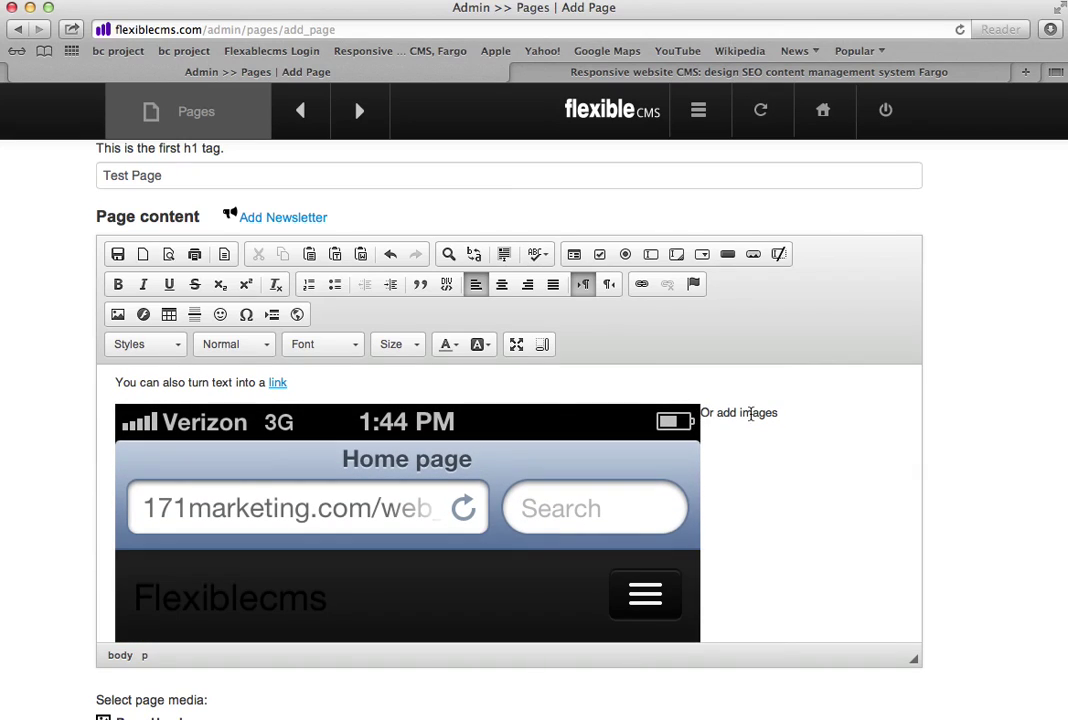
click(813, 418)
text(keep typing to see that)
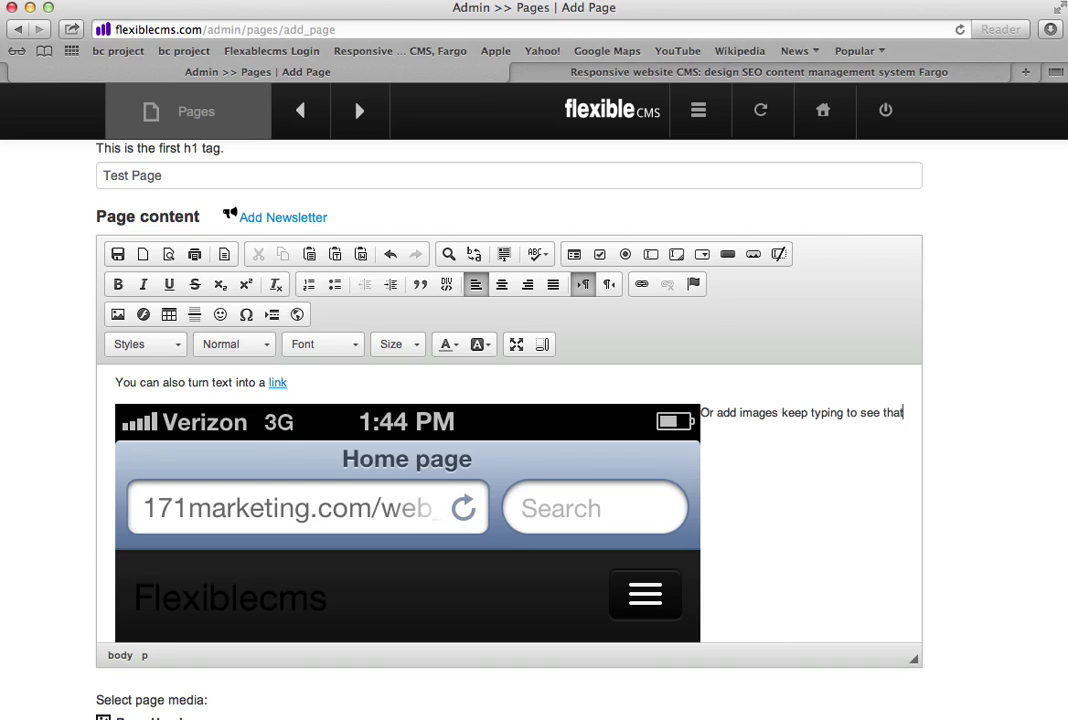
text( the text wraps a)
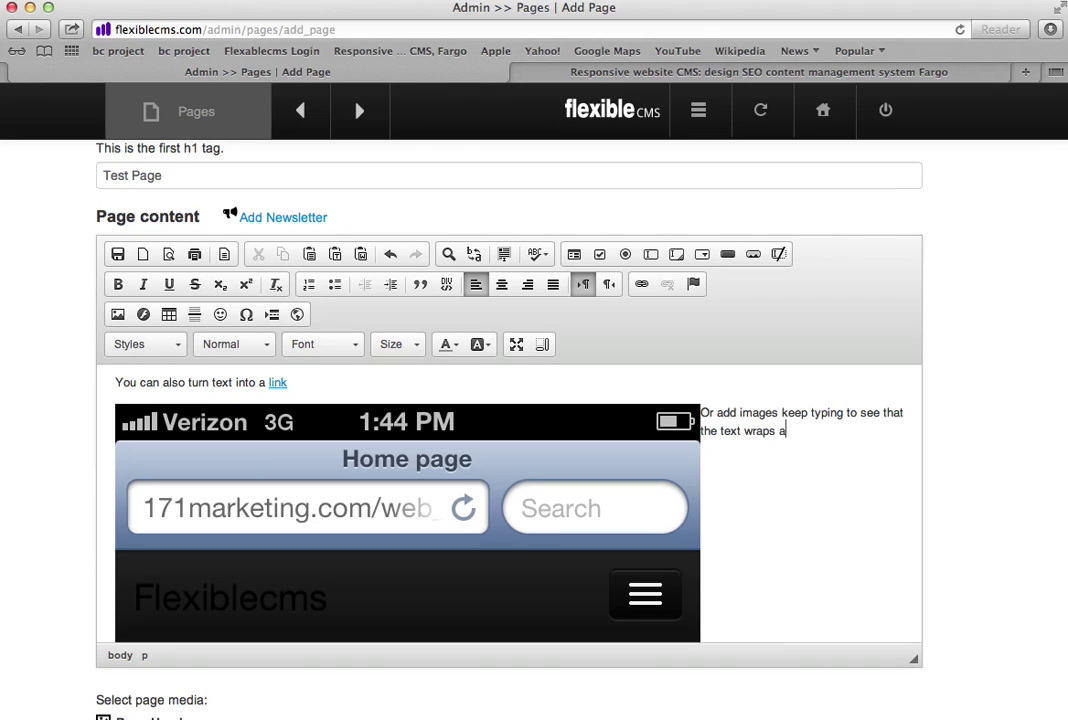
text(round the image)
Resize the inserted image to a width of 120, keeping its proportions locked, and apply the change.
click(571, 460)
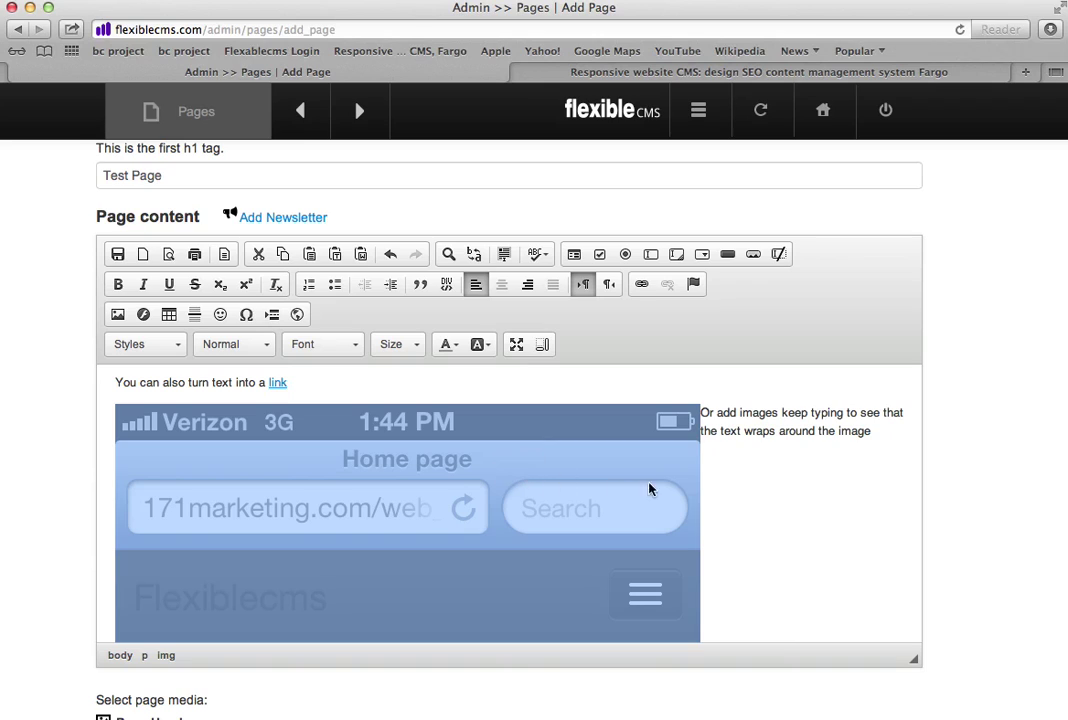
scroll(668, 480, up, 2)
scroll(670, 483, down, 5)
scroll(671, 485, down, 10)
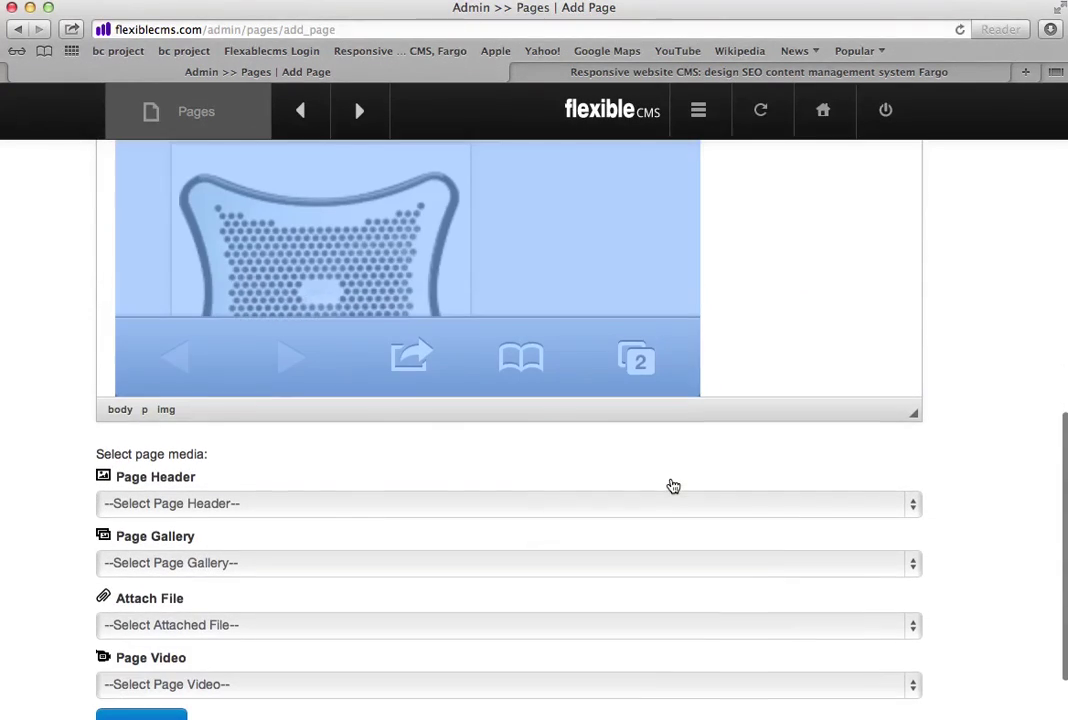
scroll(672, 493, up, 2)
scroll(672, 493, down, 3)
scroll(899, 455, left, 2)
scroll(1016, 441, up, 5)
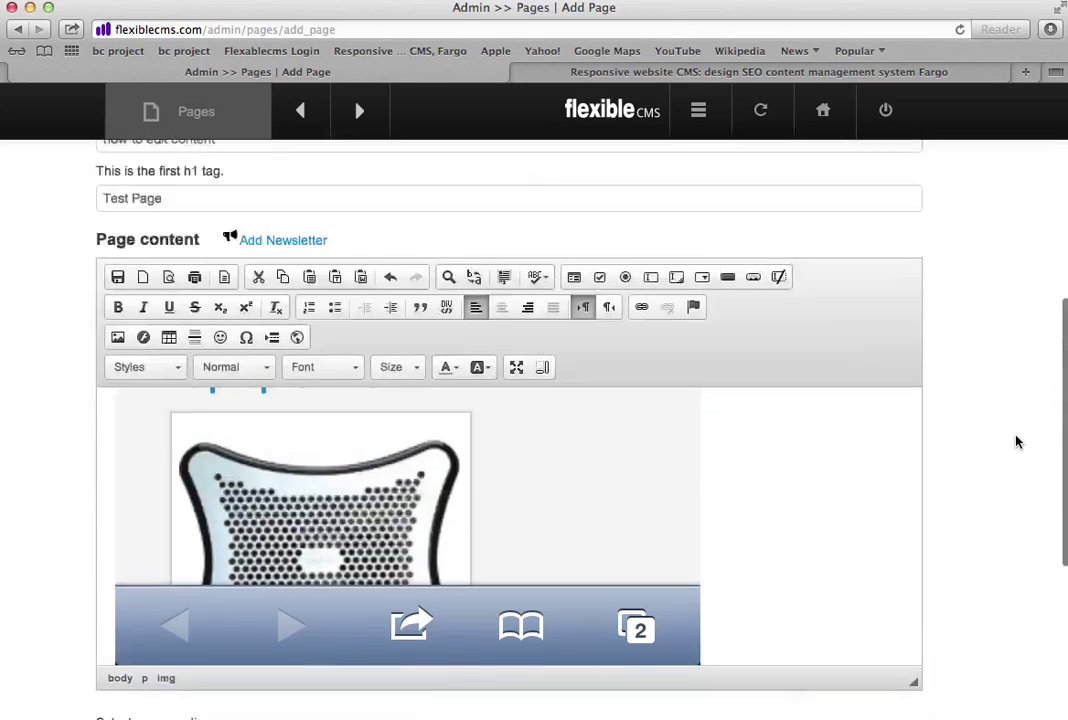
key(super+a)
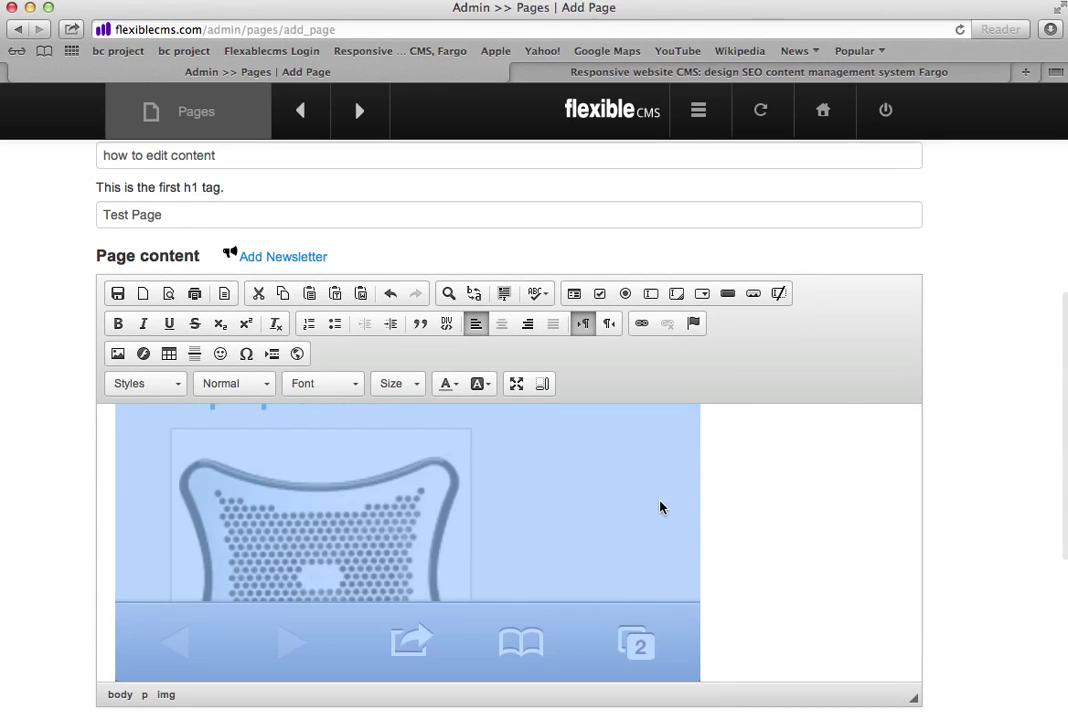
click(117, 353)
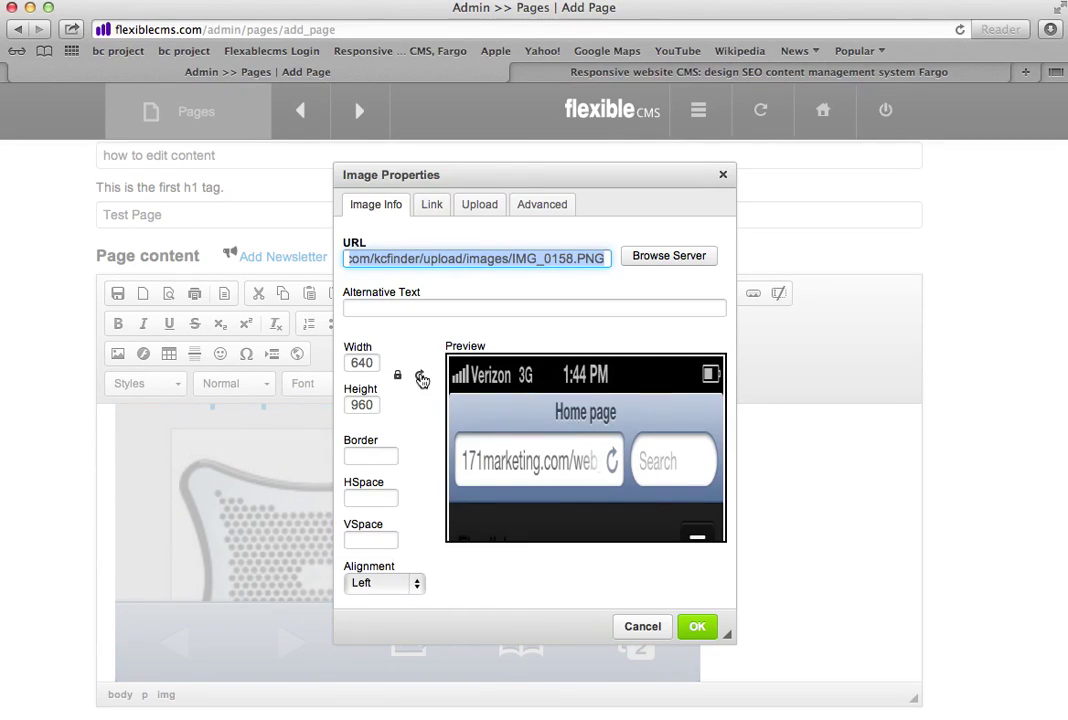
drag(370, 363, 339, 363)
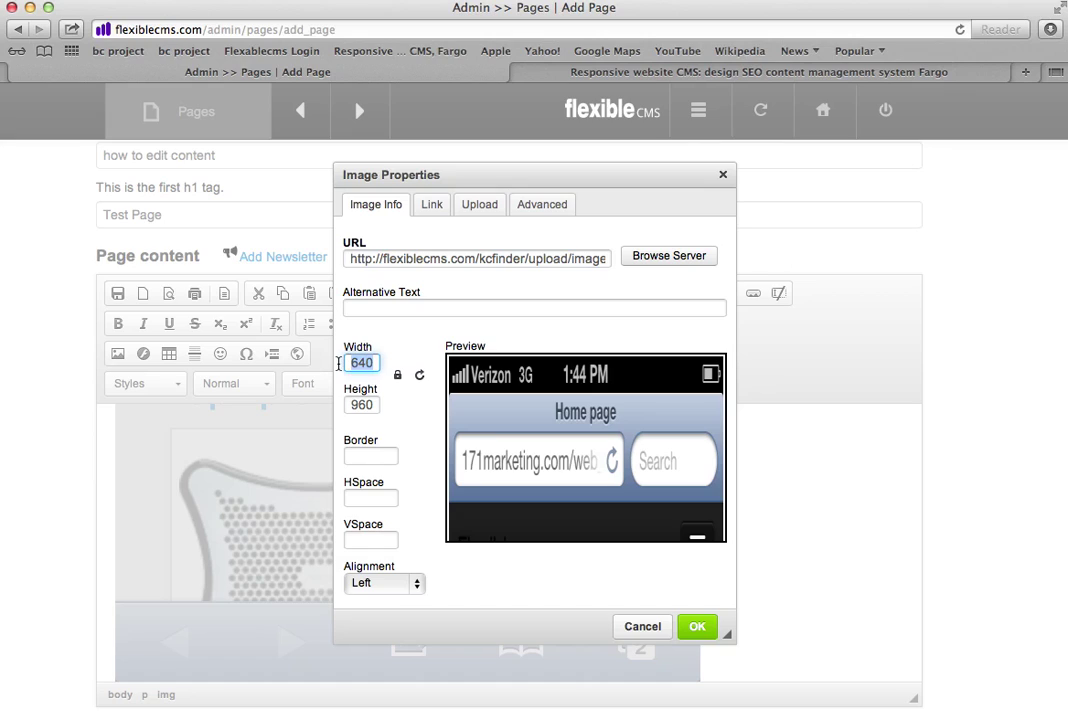
text(1)
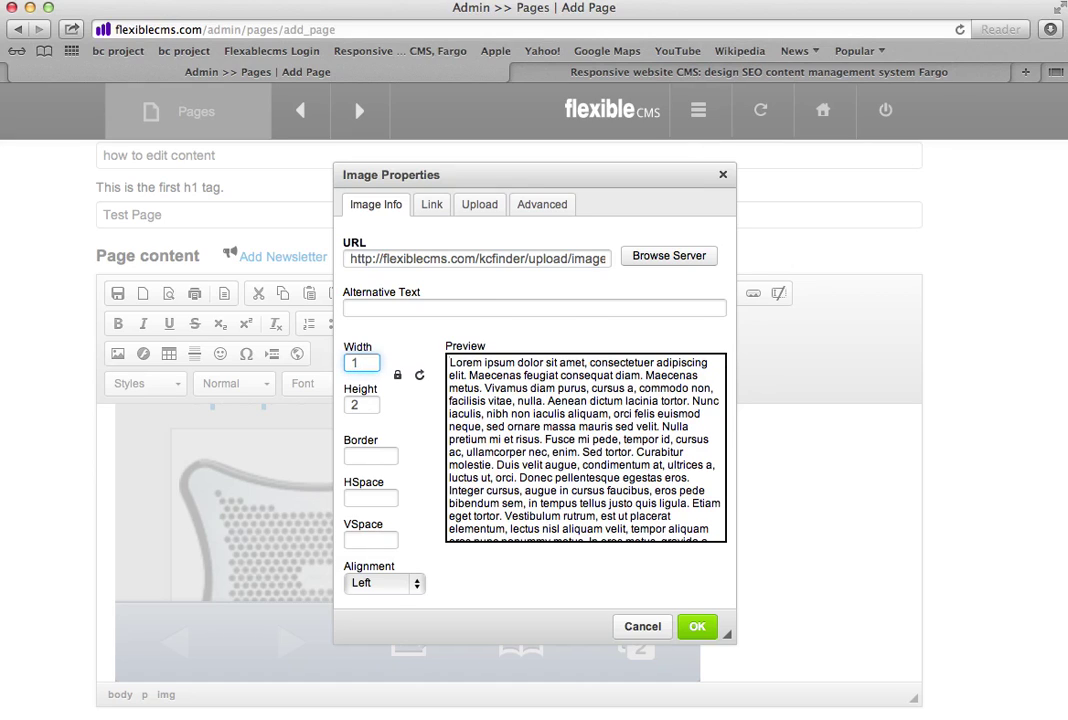
text(20)
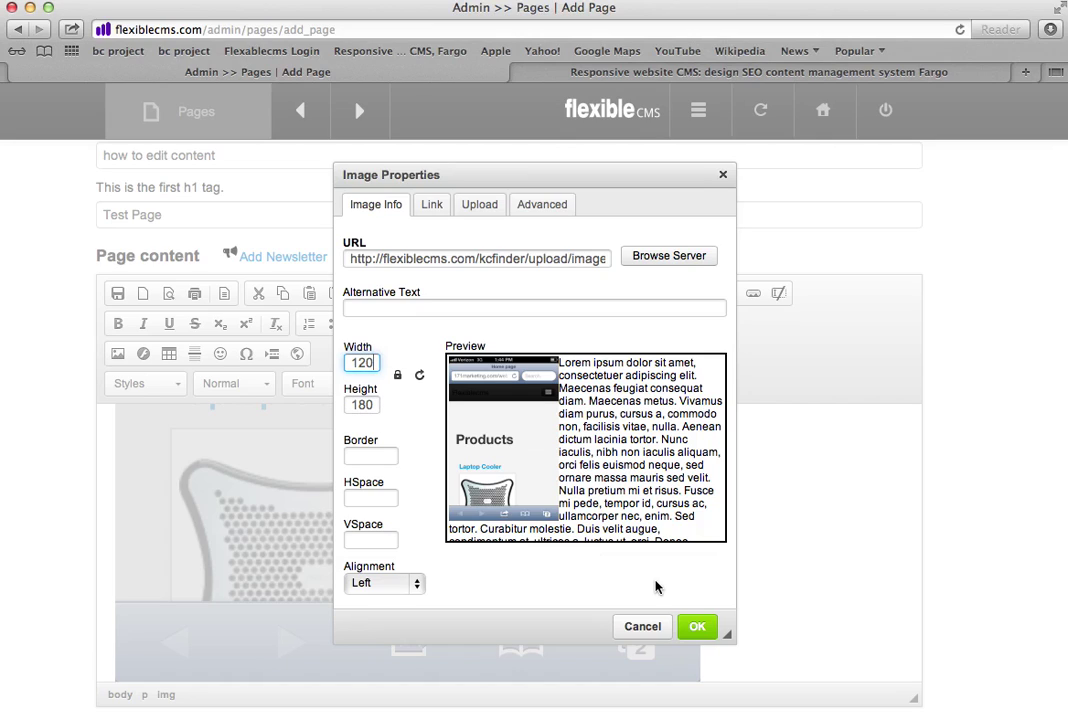
click(697, 630)
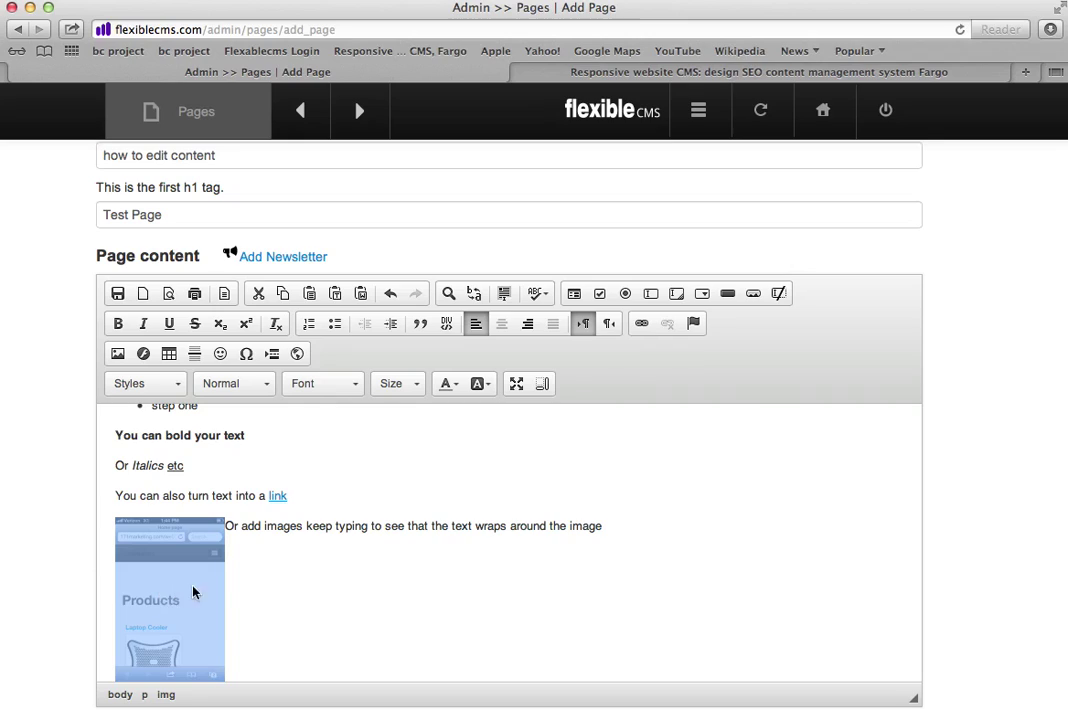
Try right alignment on the image and return it to left alignment.
click(267, 576)
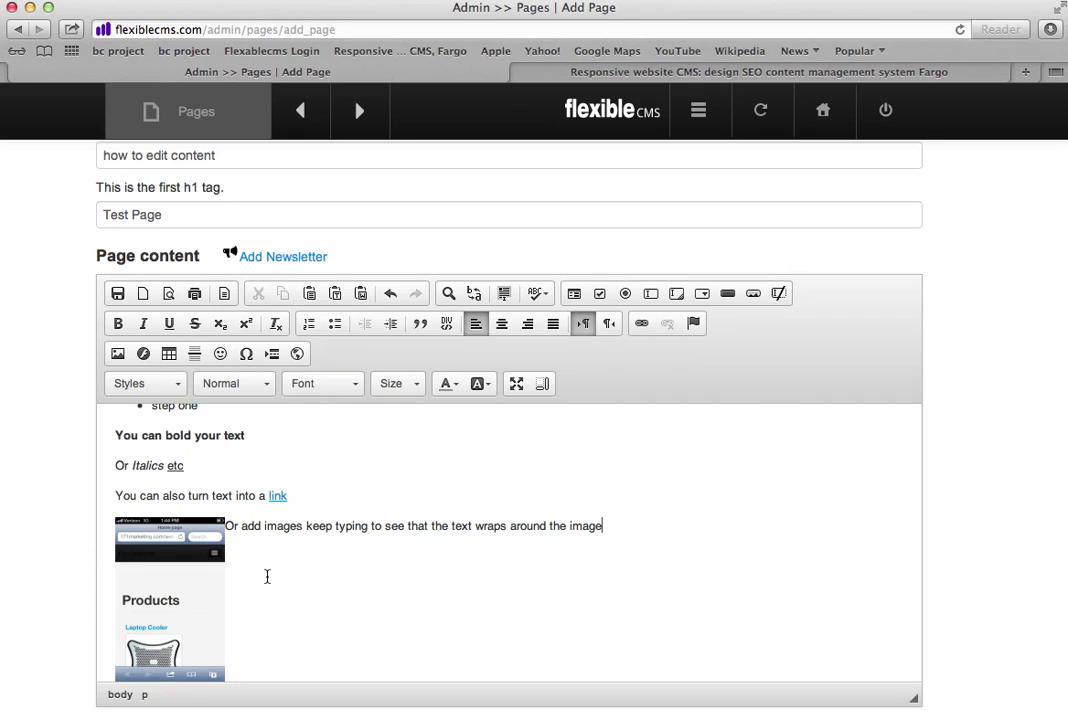
click(170, 553)
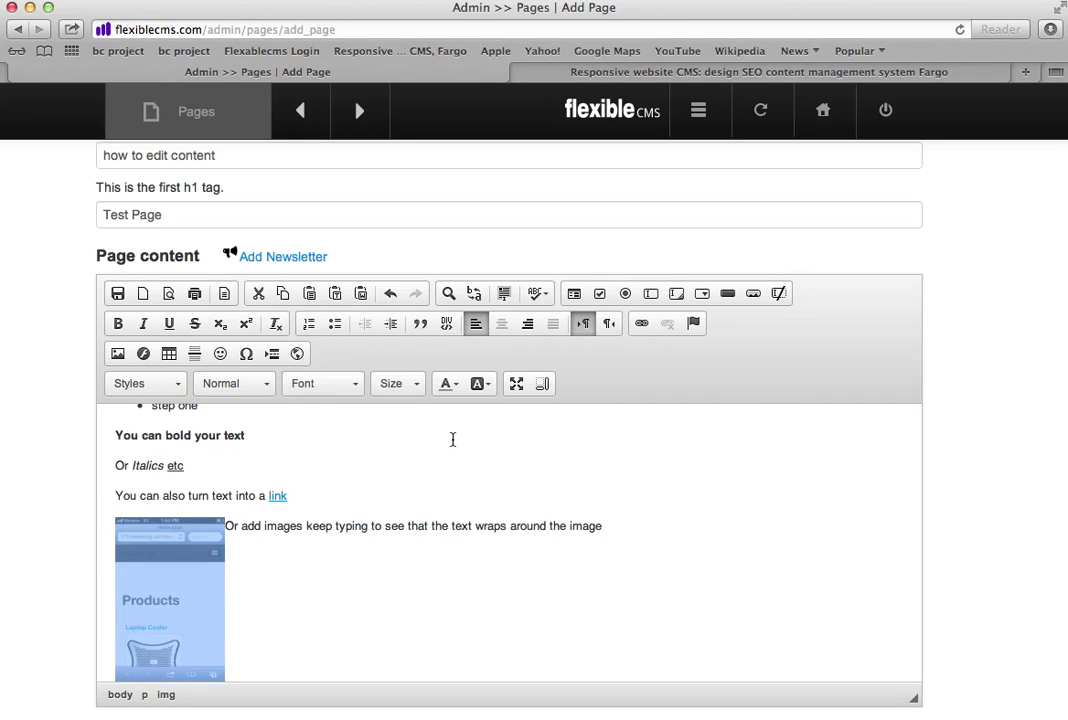
click(527, 325)
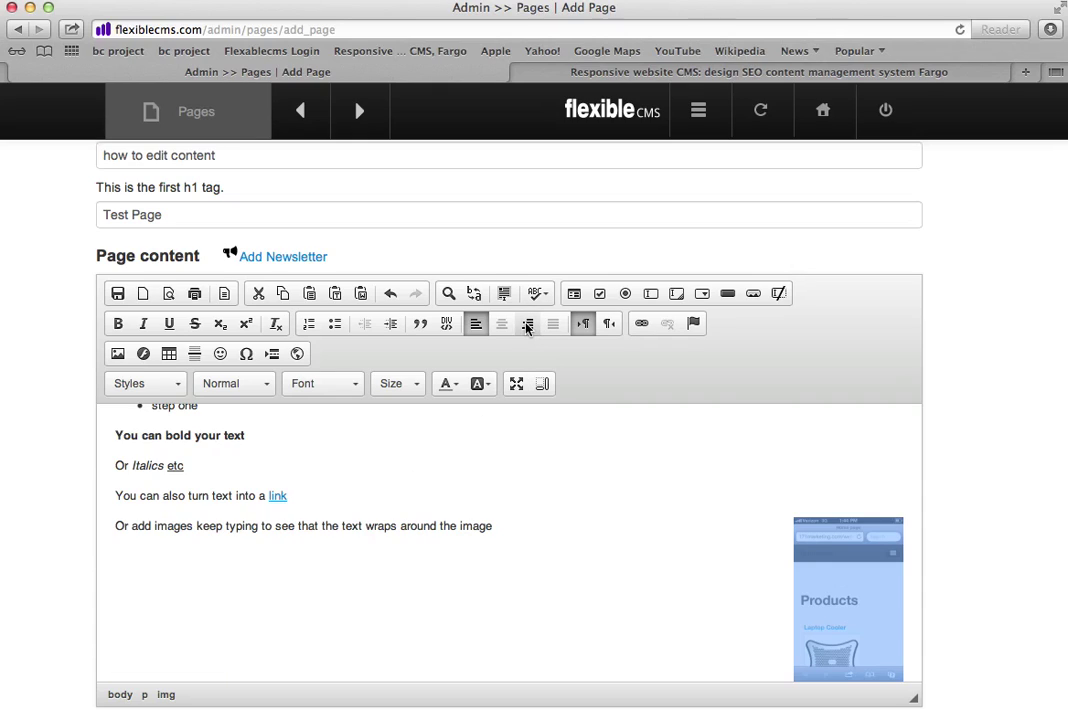
click(476, 324)
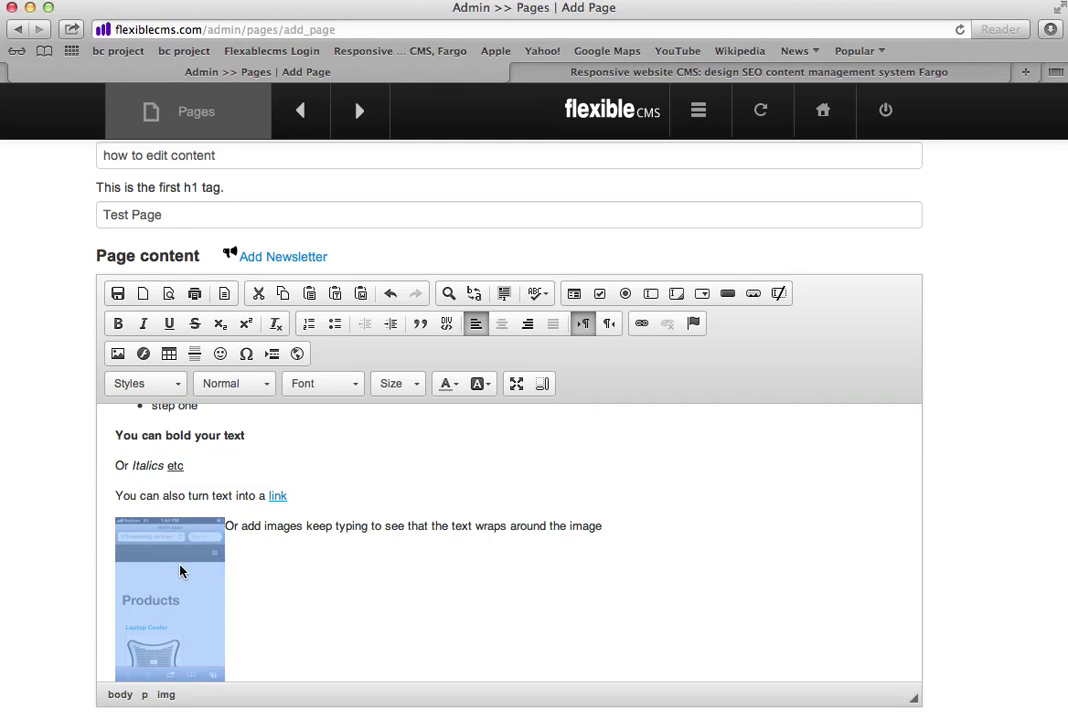
Add spacing around the image by setting HSpace to 10 and VSpace to 10, and apply it.
click(117, 355)
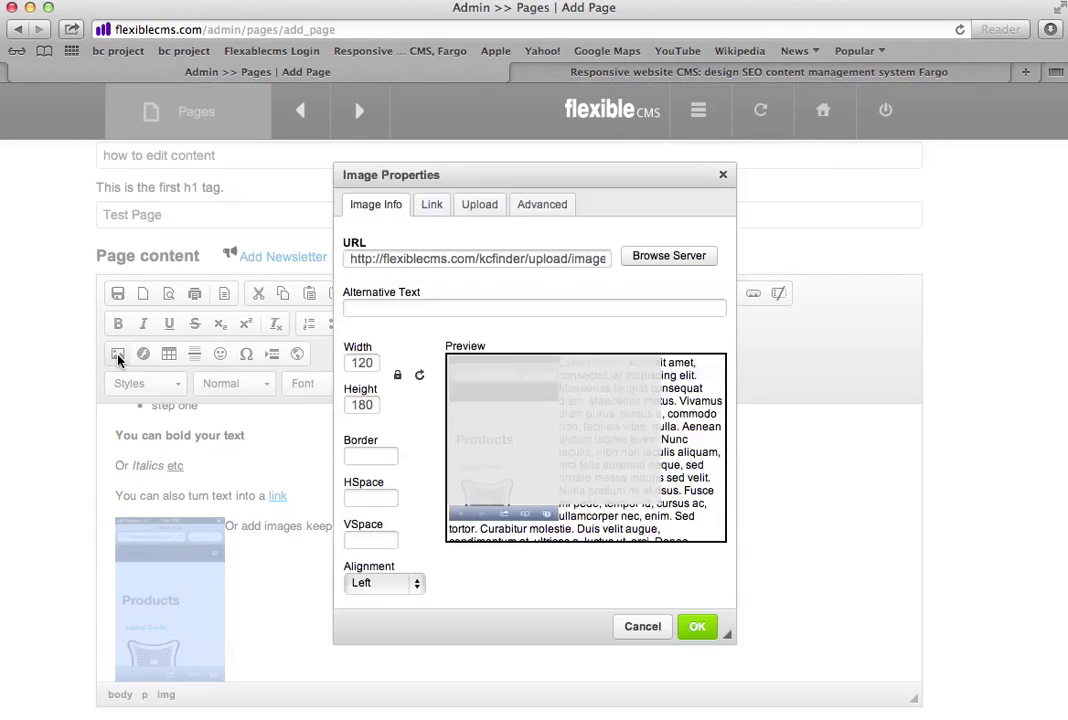
click(379, 496)
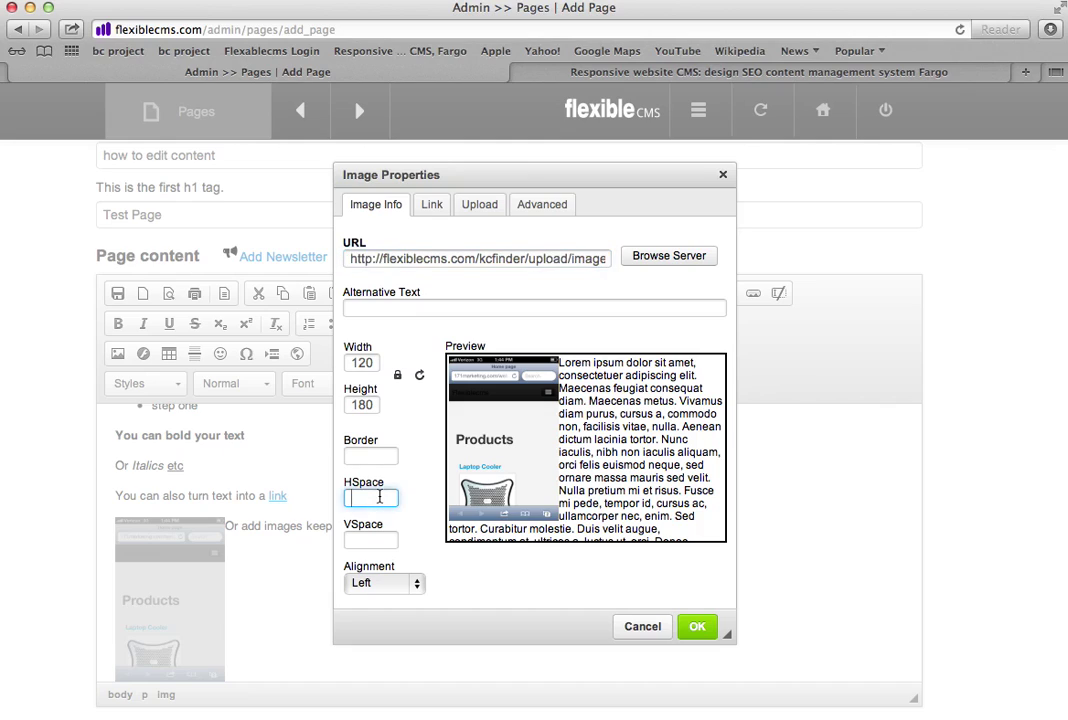
text(10)
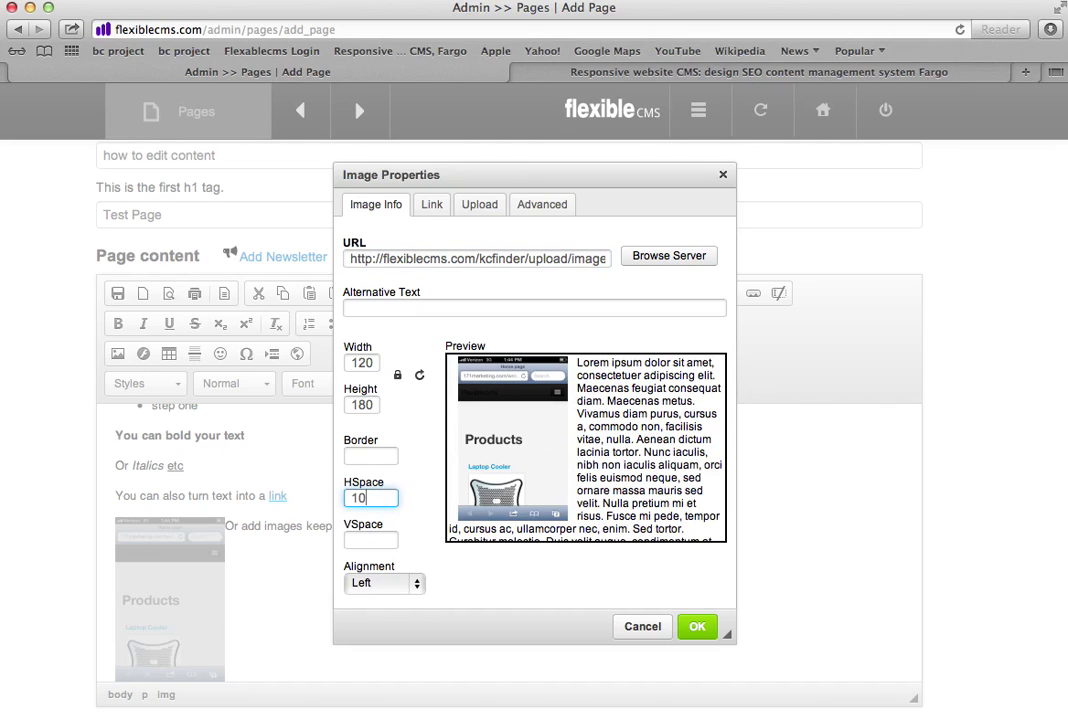
click(369, 538)
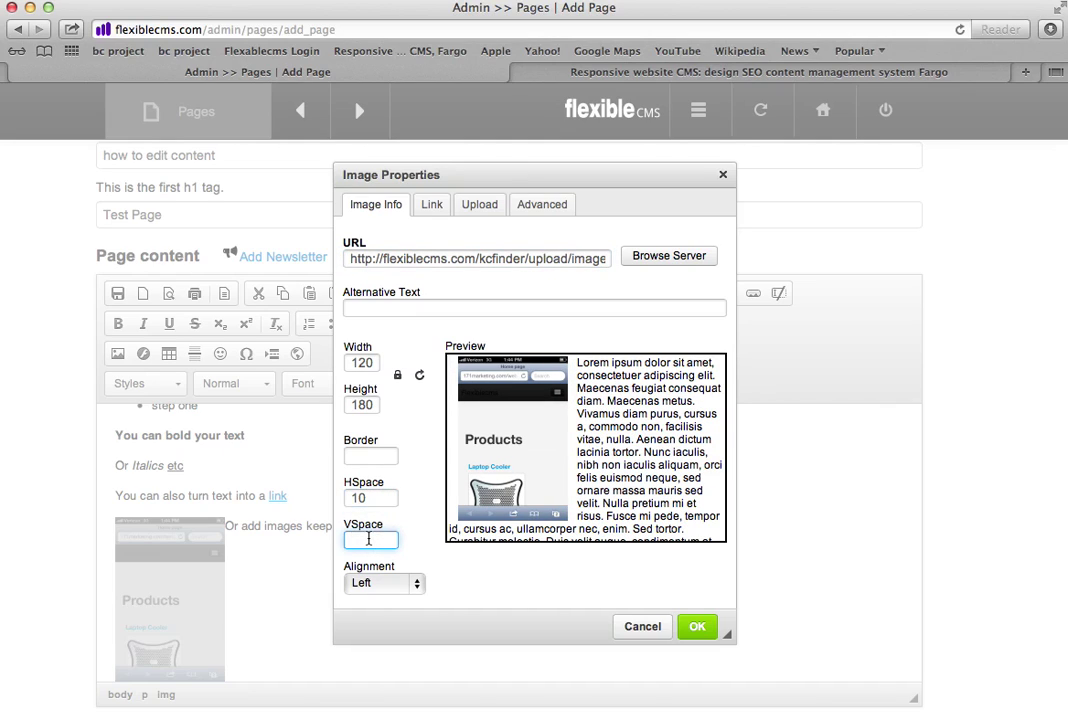
text(10)
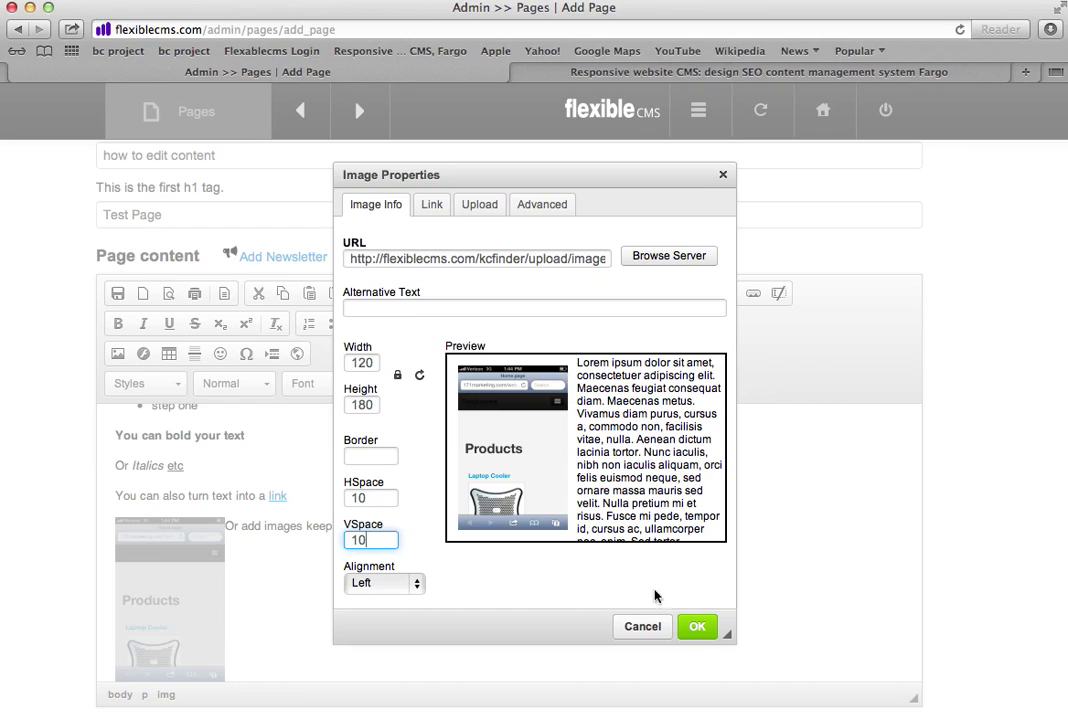
click(699, 629)
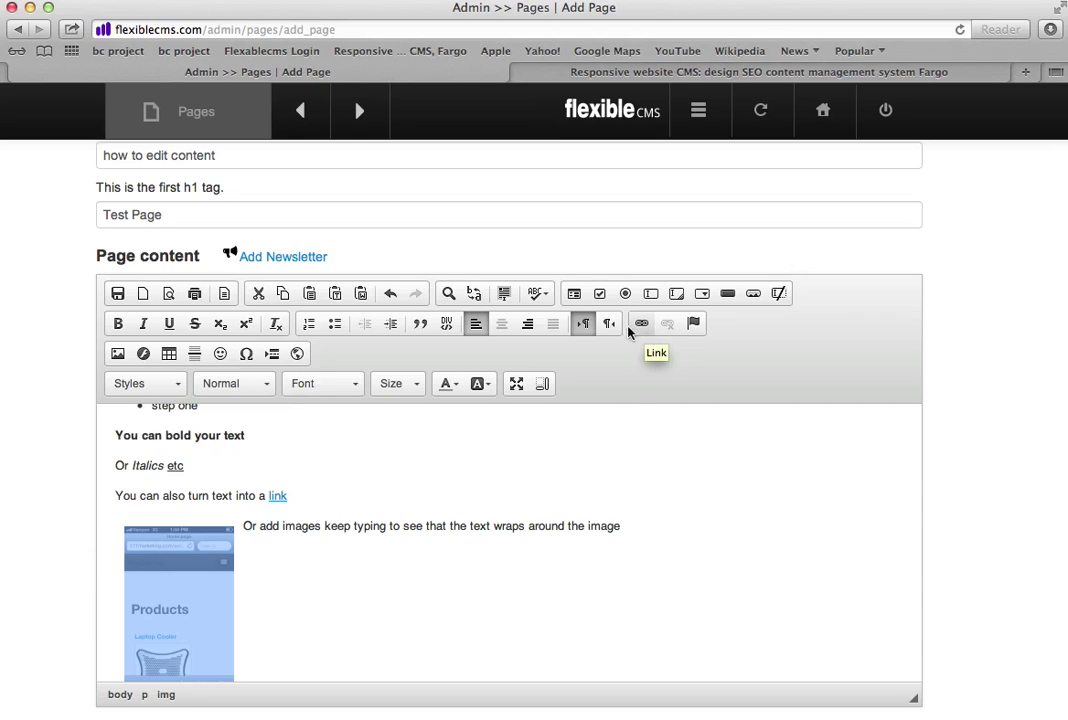
click(118, 355)
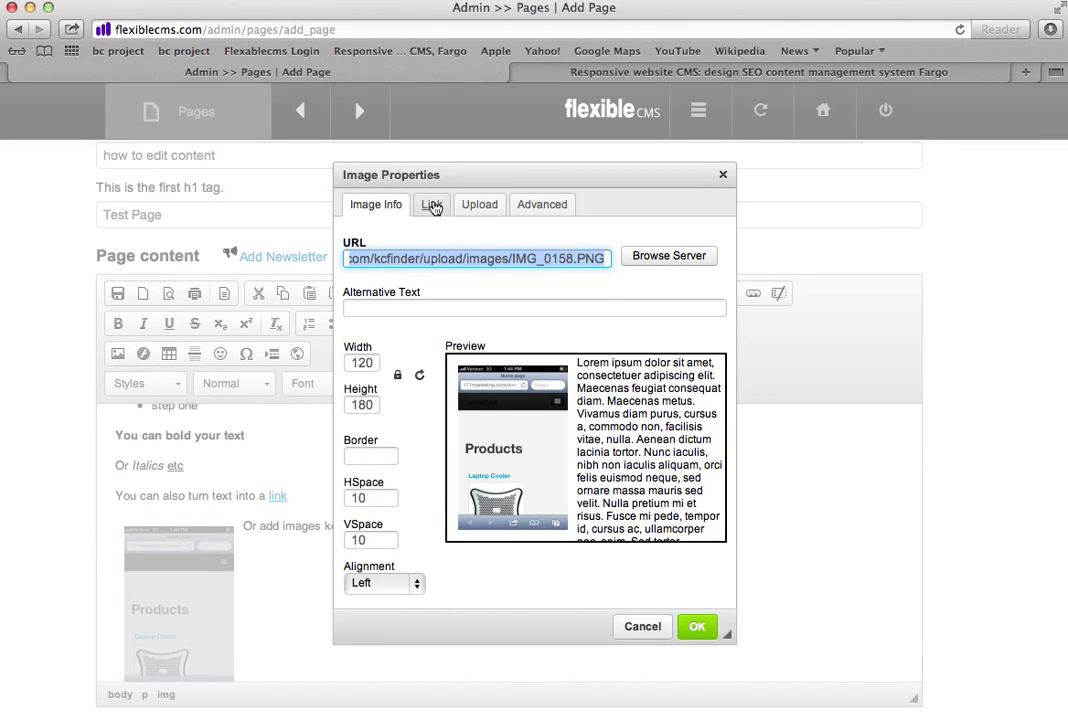
click(433, 206)
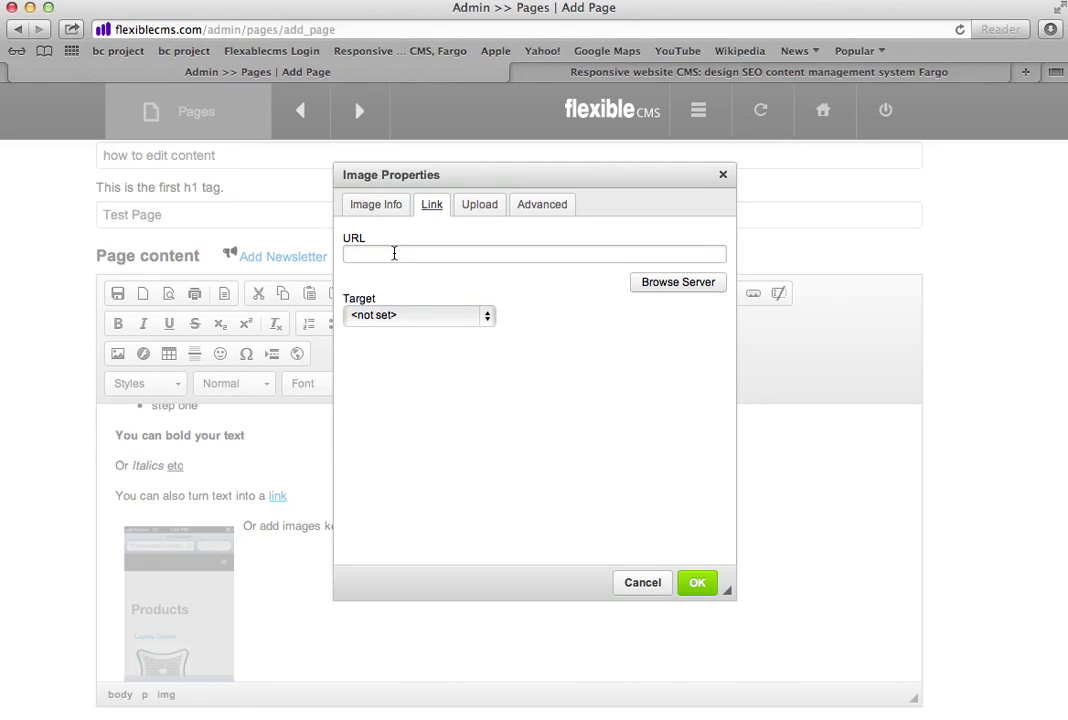
click(394, 253)
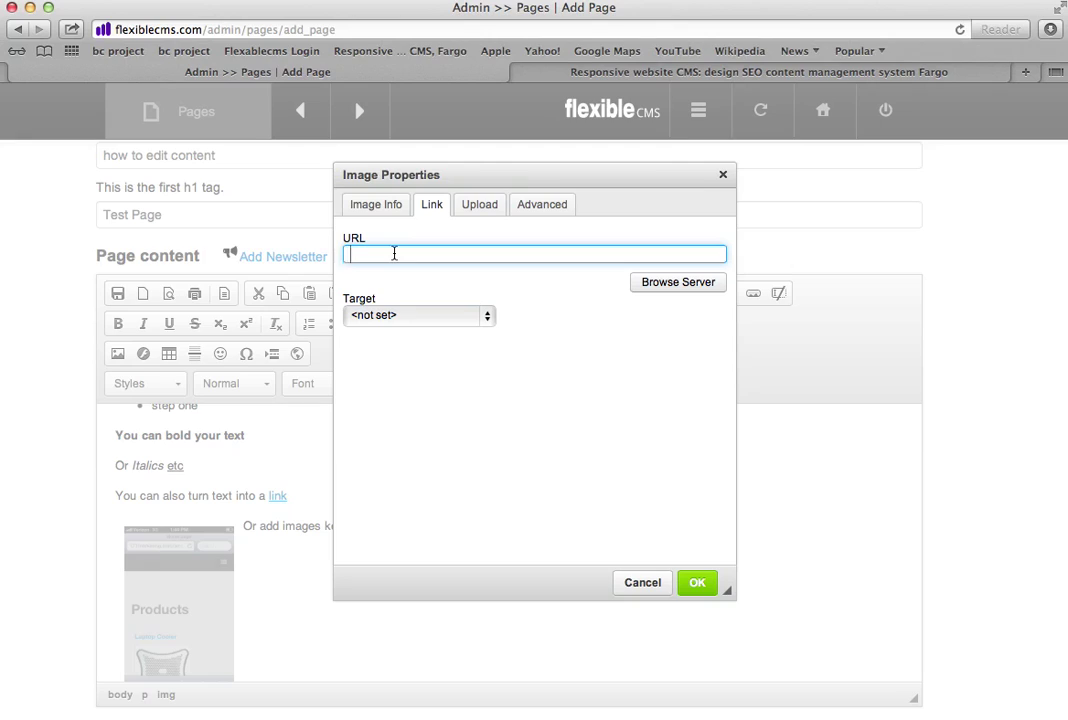
text(http://flexible)
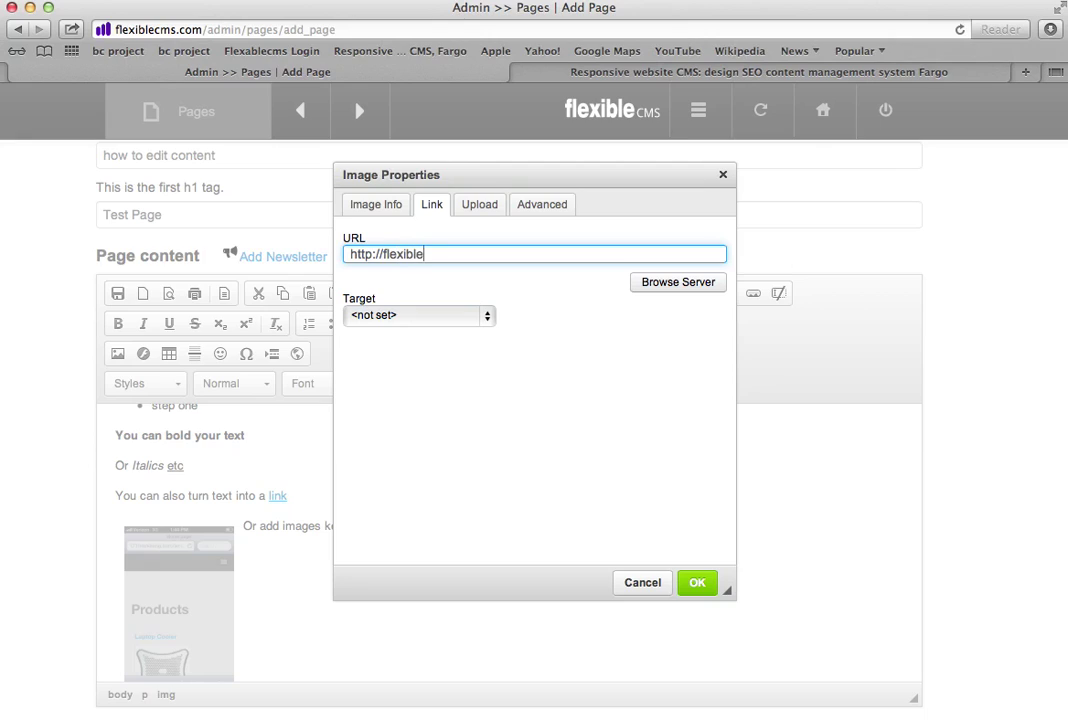
text(cms.com)
click(489, 326)
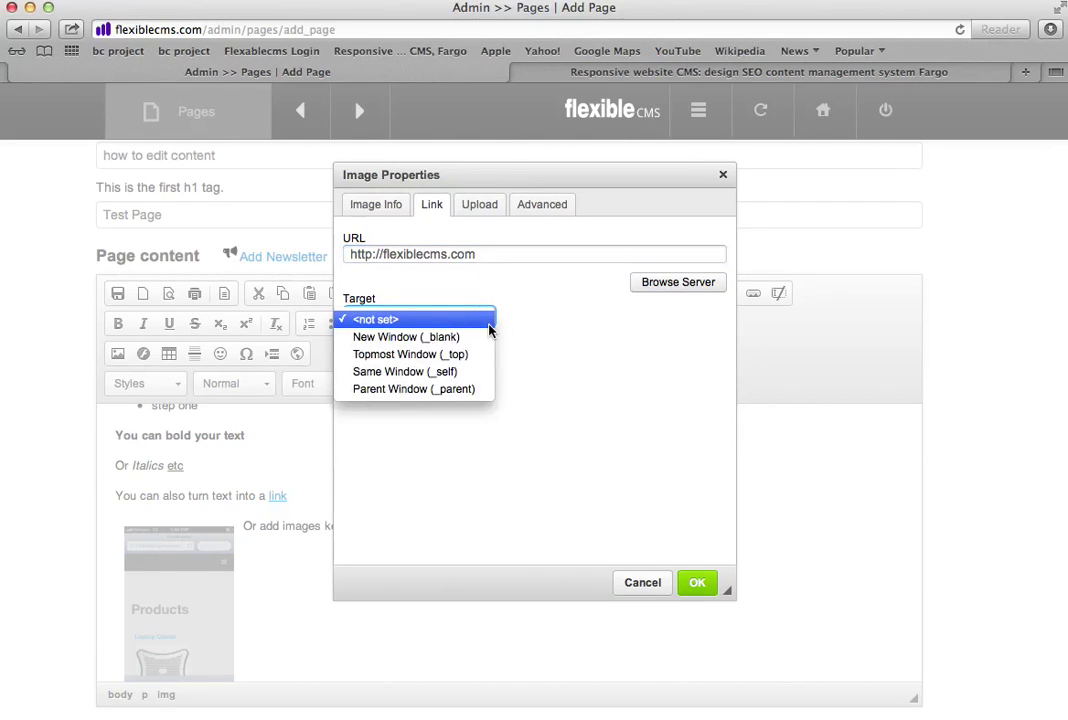
click(450, 346)
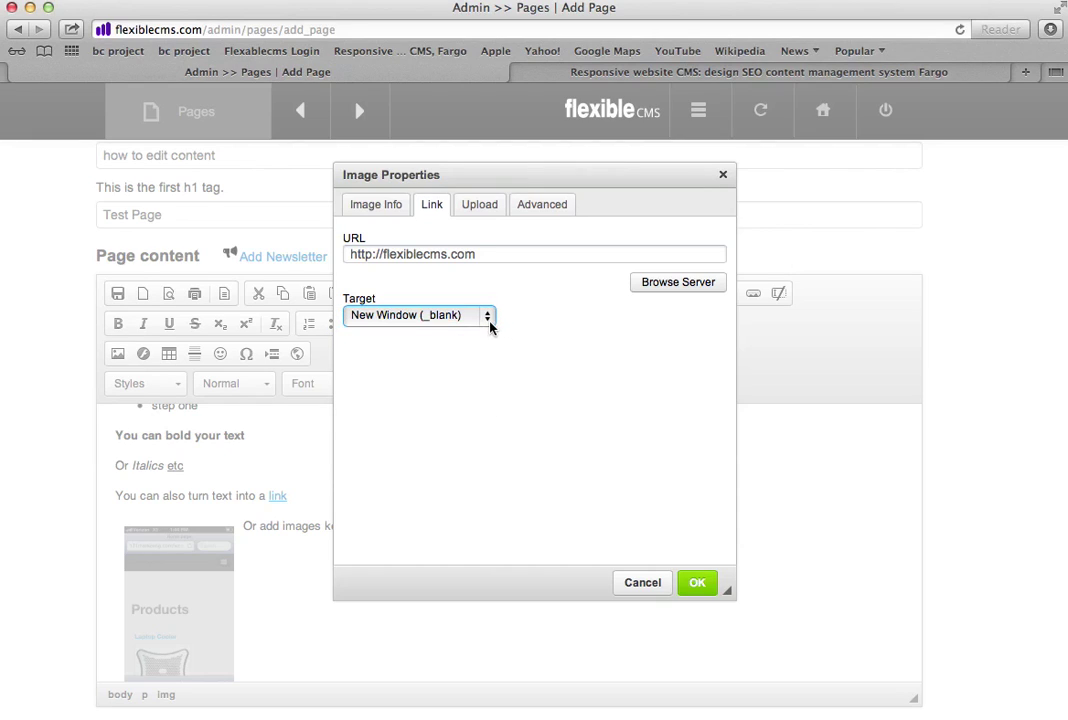
click(488, 318)
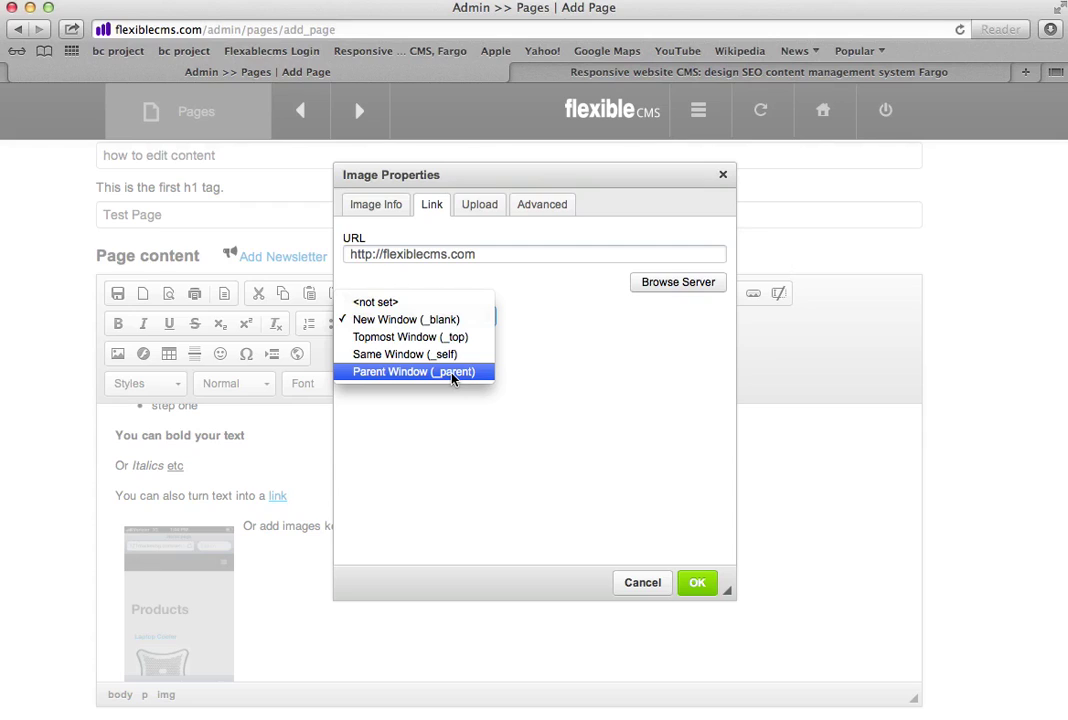
click(598, 362)
click(697, 582)
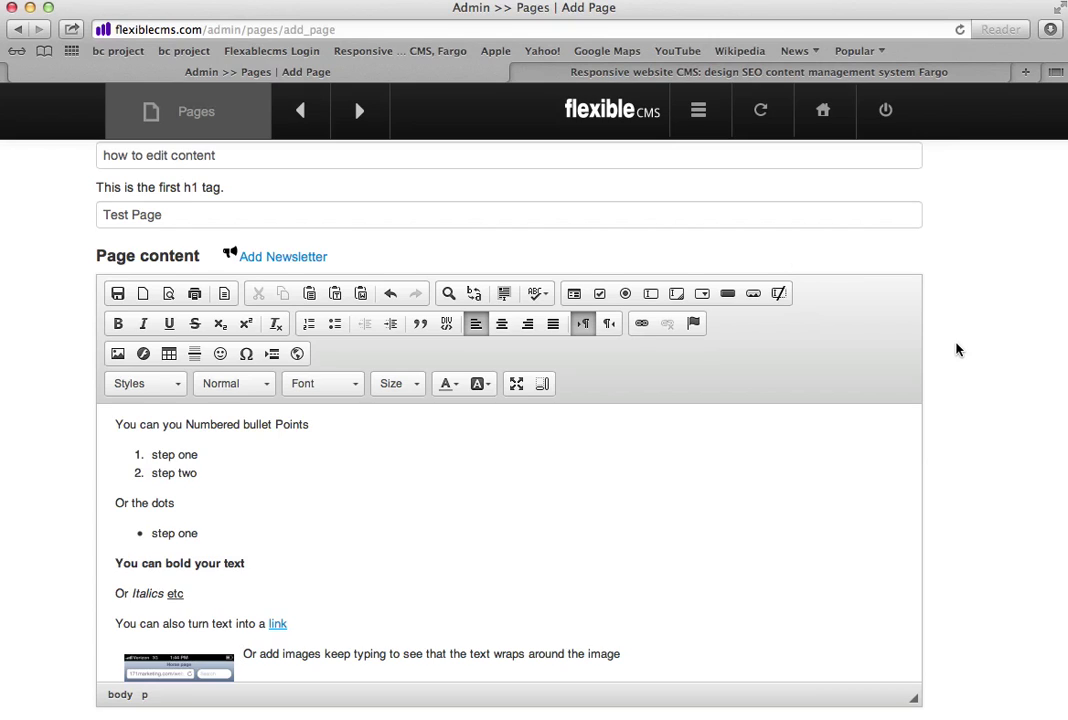
Save the test page with its edited content.
scroll(956, 349, down, 4)
scroll(955, 345, up, 12)
click(813, 465)
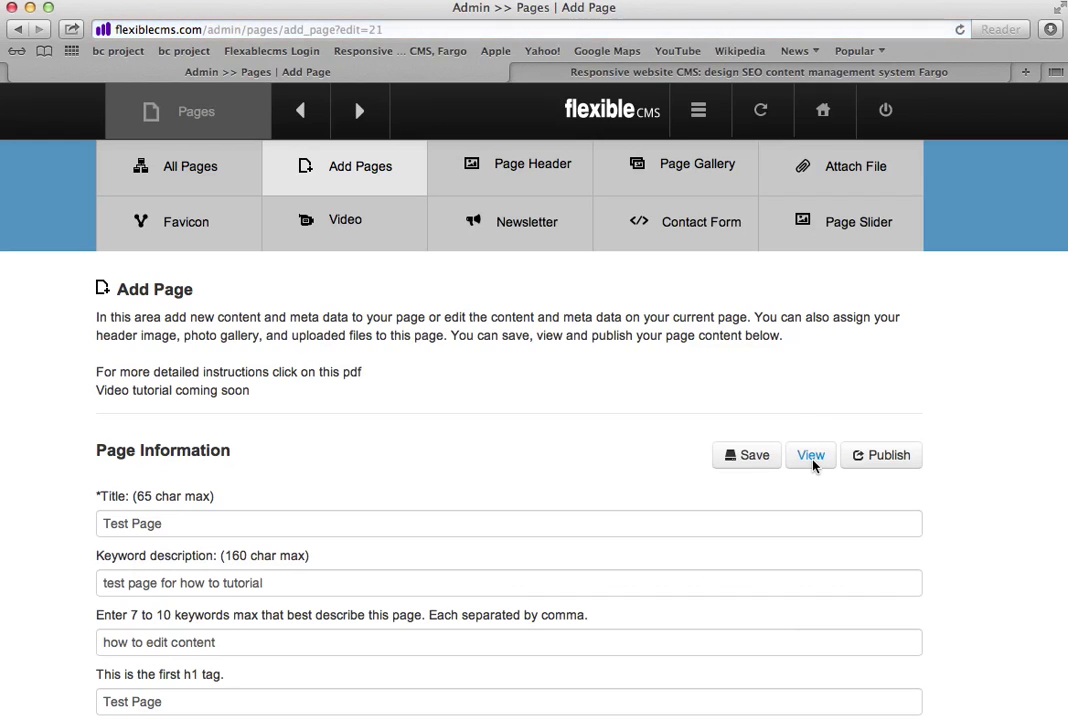
View the saved test page on the website, check its content through to the footer, and return to the page editor.
click(812, 463)
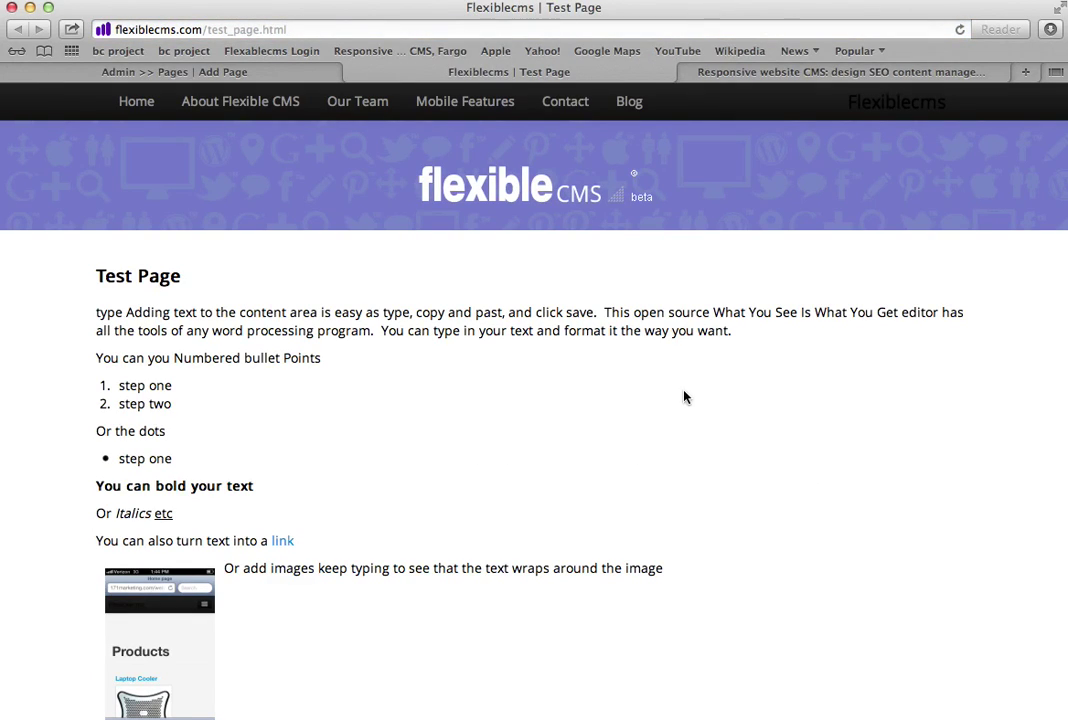
scroll(695, 398, down, 4)
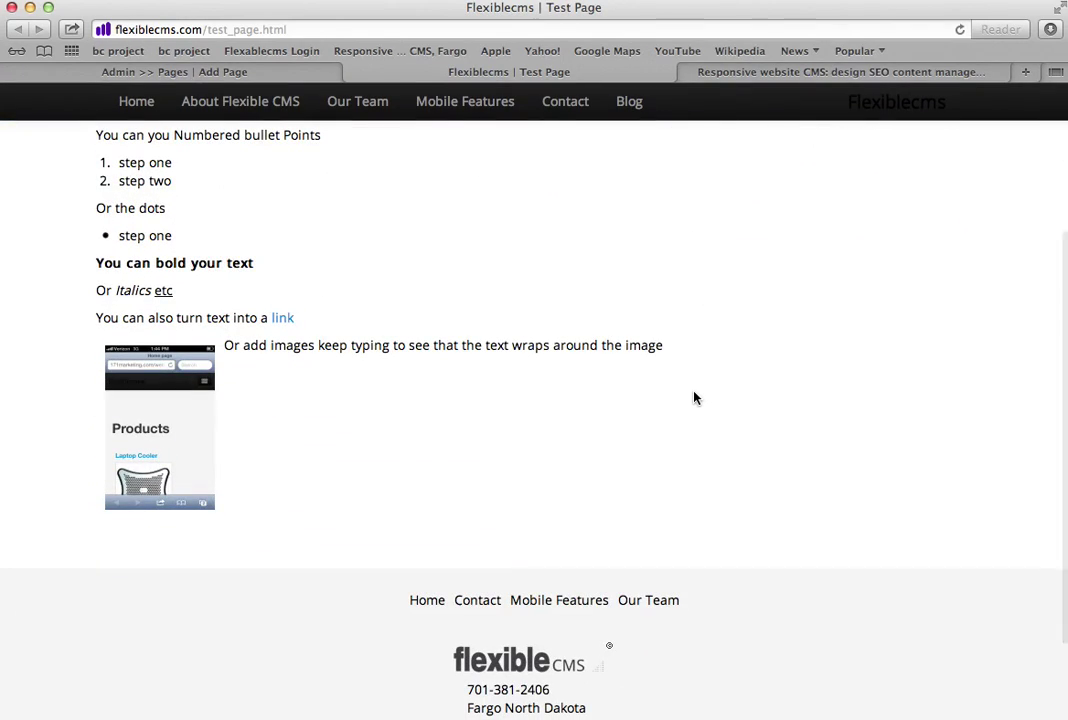
scroll(695, 398, up, 5)
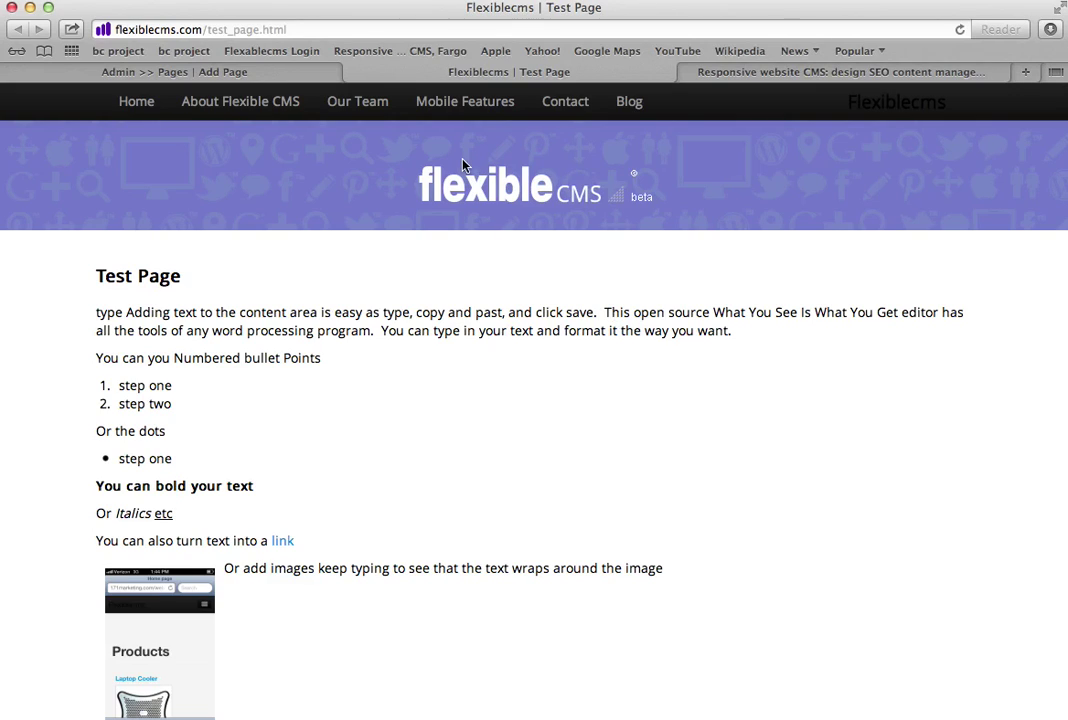
click(353, 73)
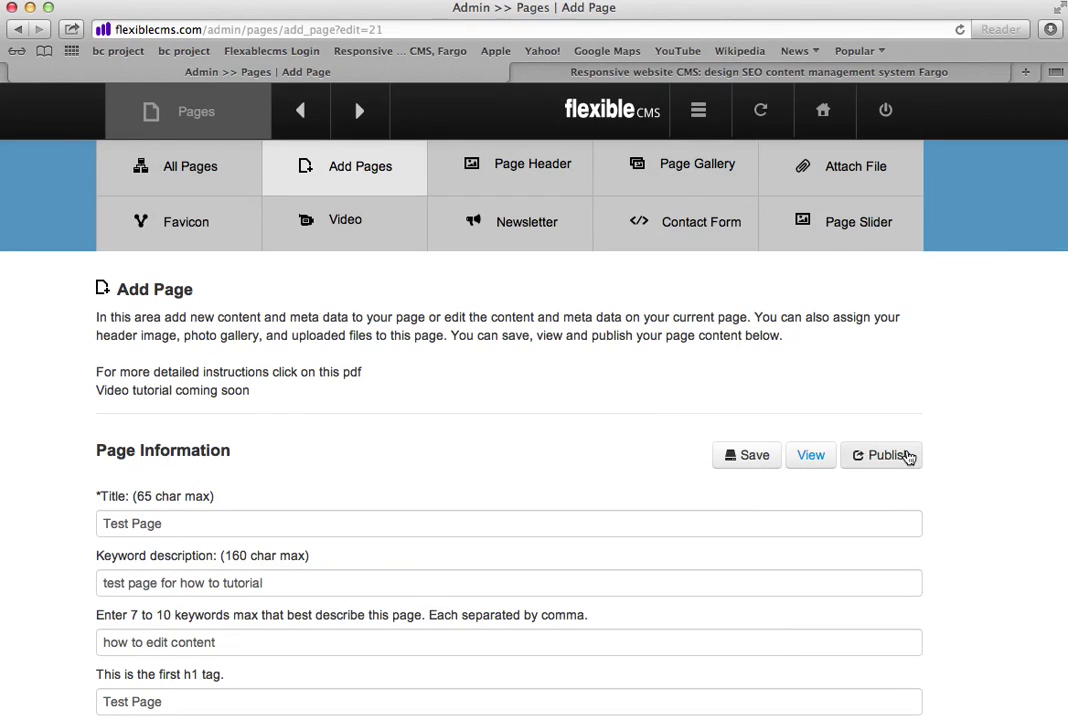